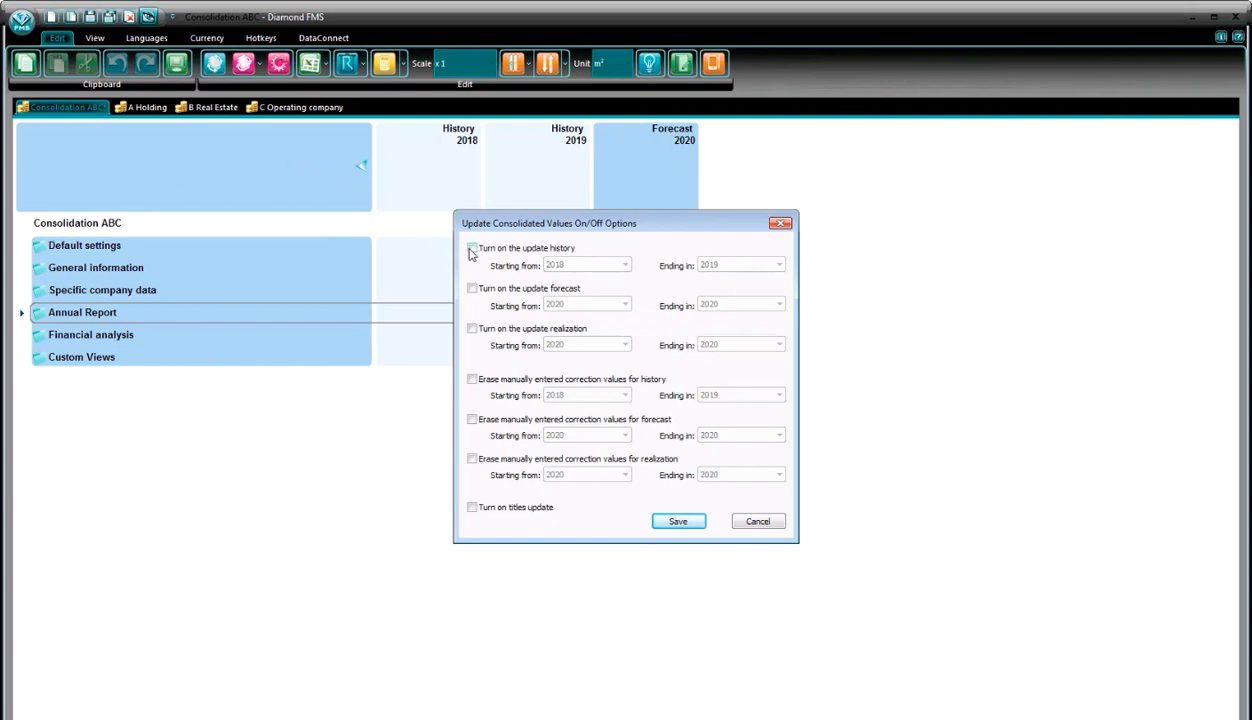
- Turn on the consolidated values update for history from 2018 to 2019, and for forecast and realization from 2020 to 2020
click(472, 249)
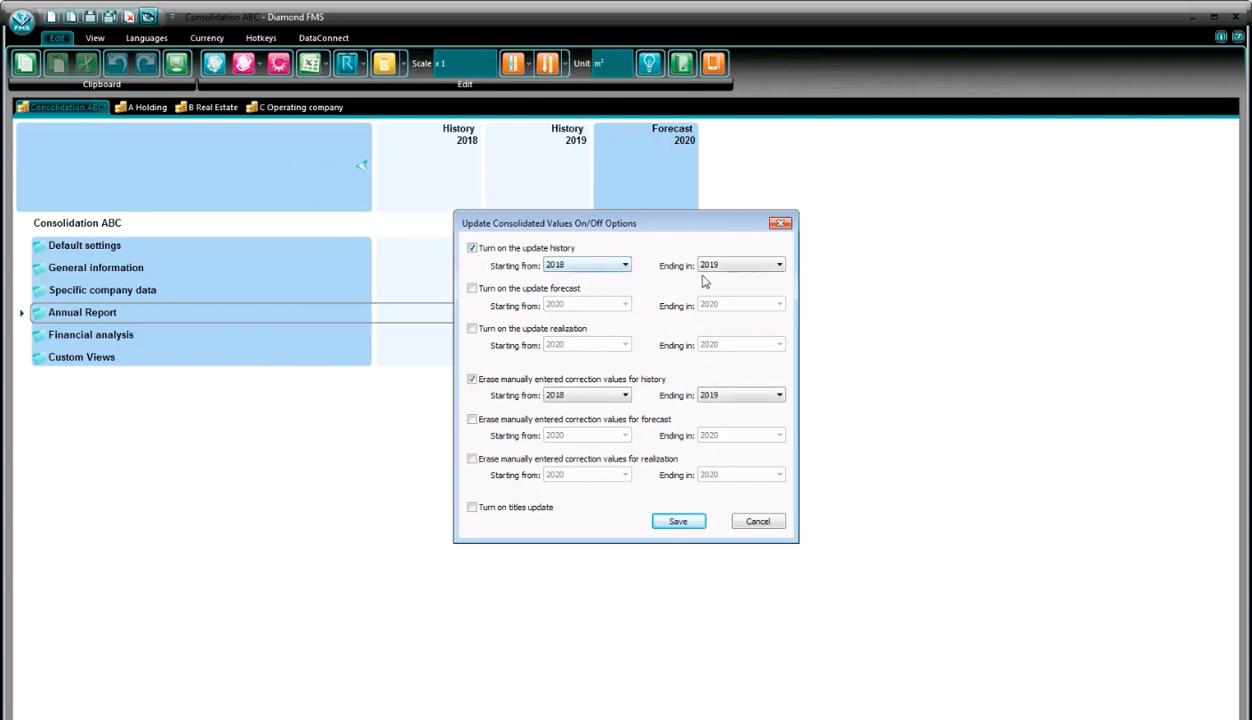
click(779, 265)
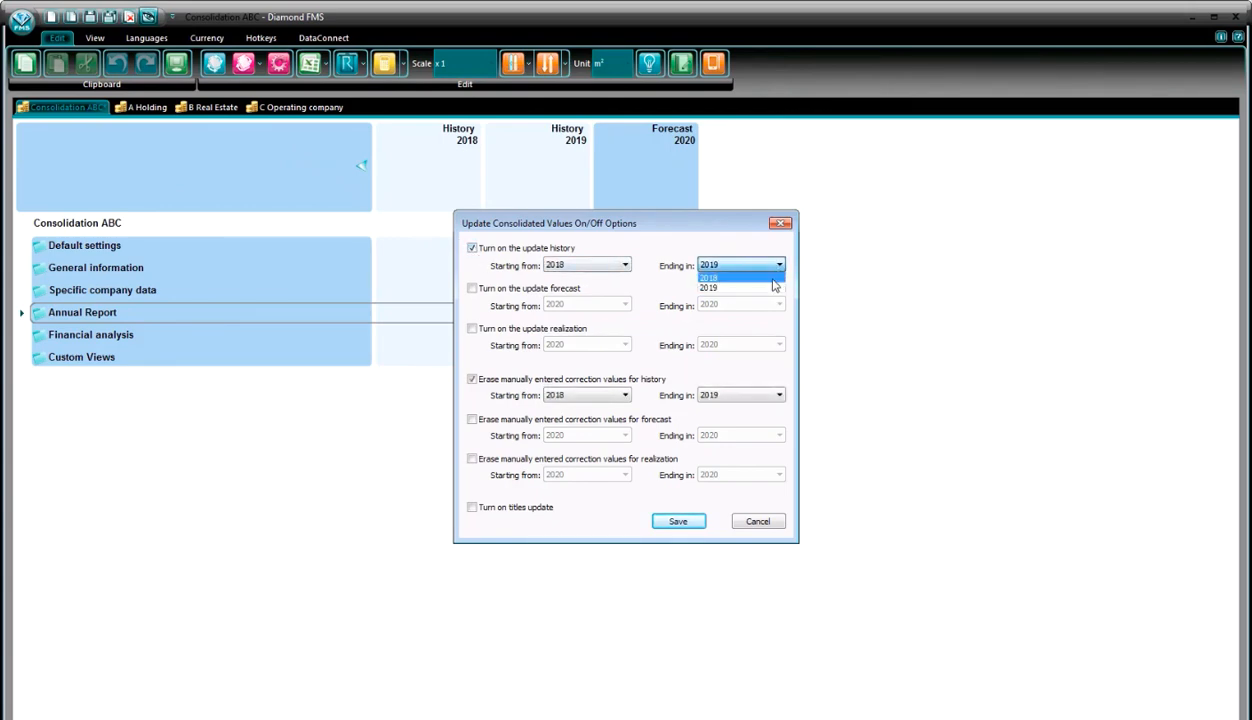
click(767, 281)
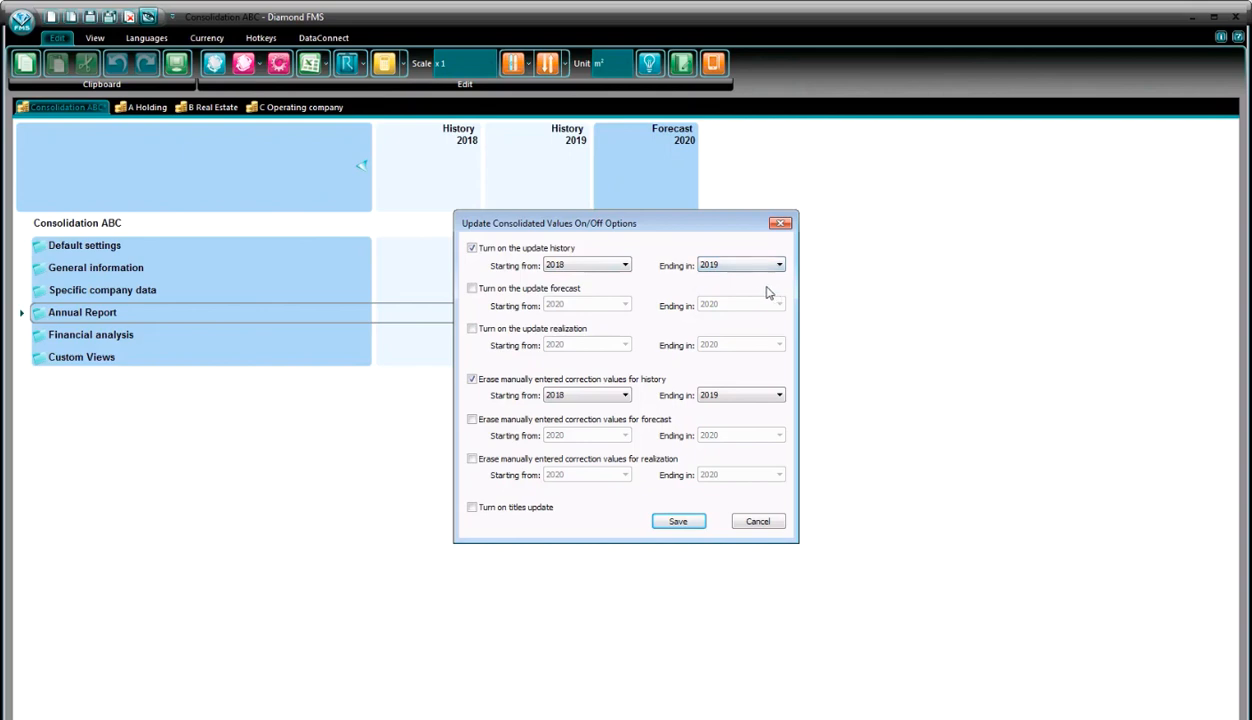
click(472, 288)
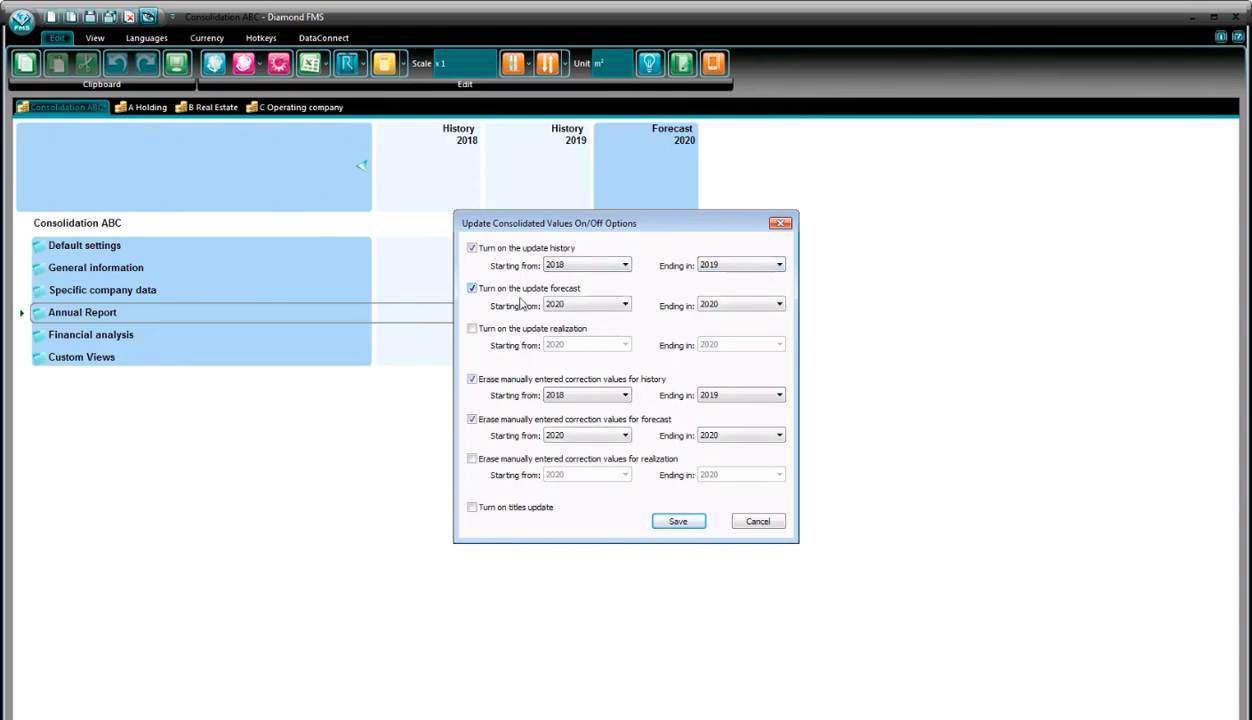
click(780, 306)
click(783, 312)
click(472, 331)
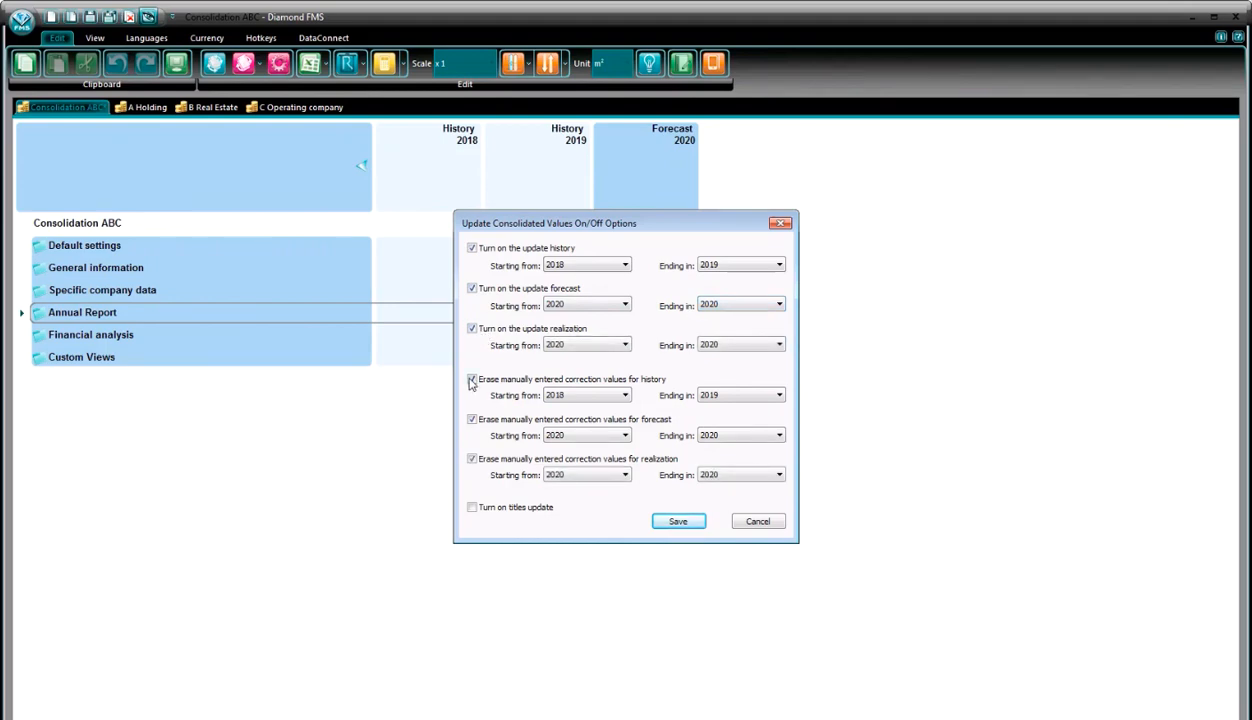
- Turn off erasing of manually entered correction values for history, forecast and realization, and save the update options
click(472, 379)
click(472, 420)
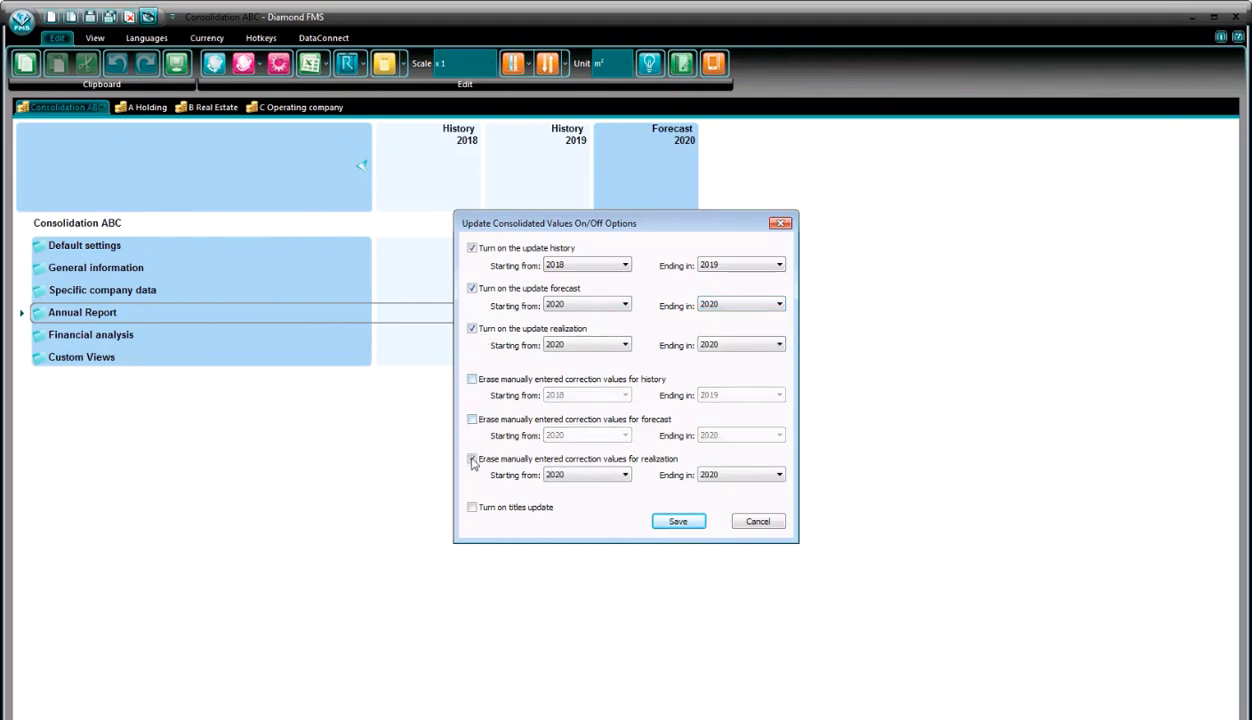
click(472, 459)
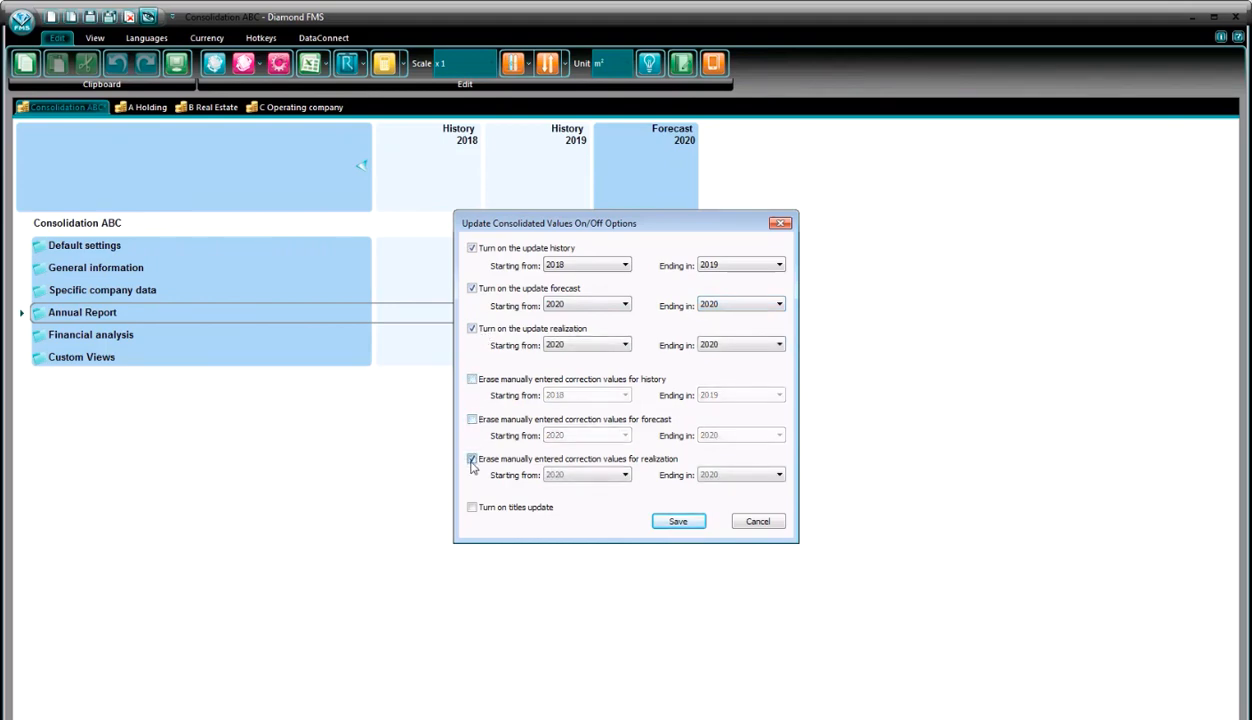
click(695, 527)
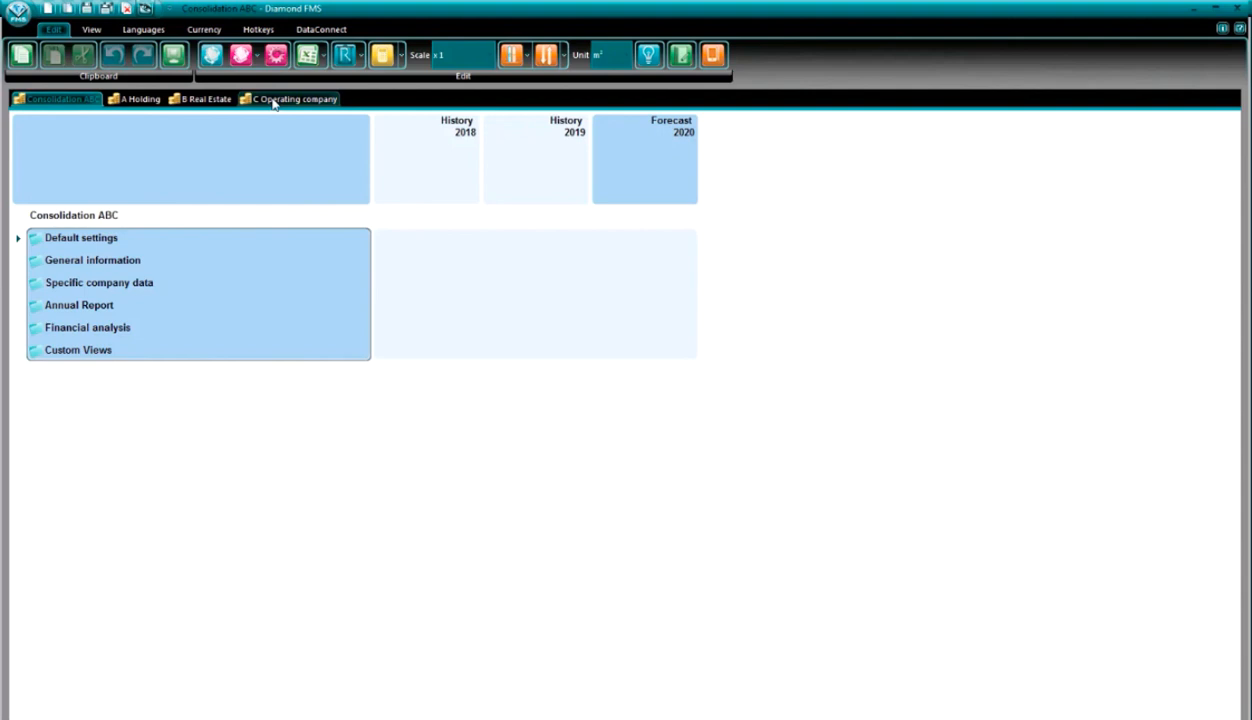
- Open the variables elimination for Consolidation ABC without selecting elimination settings, and widen and reposition its window
click(214, 66)
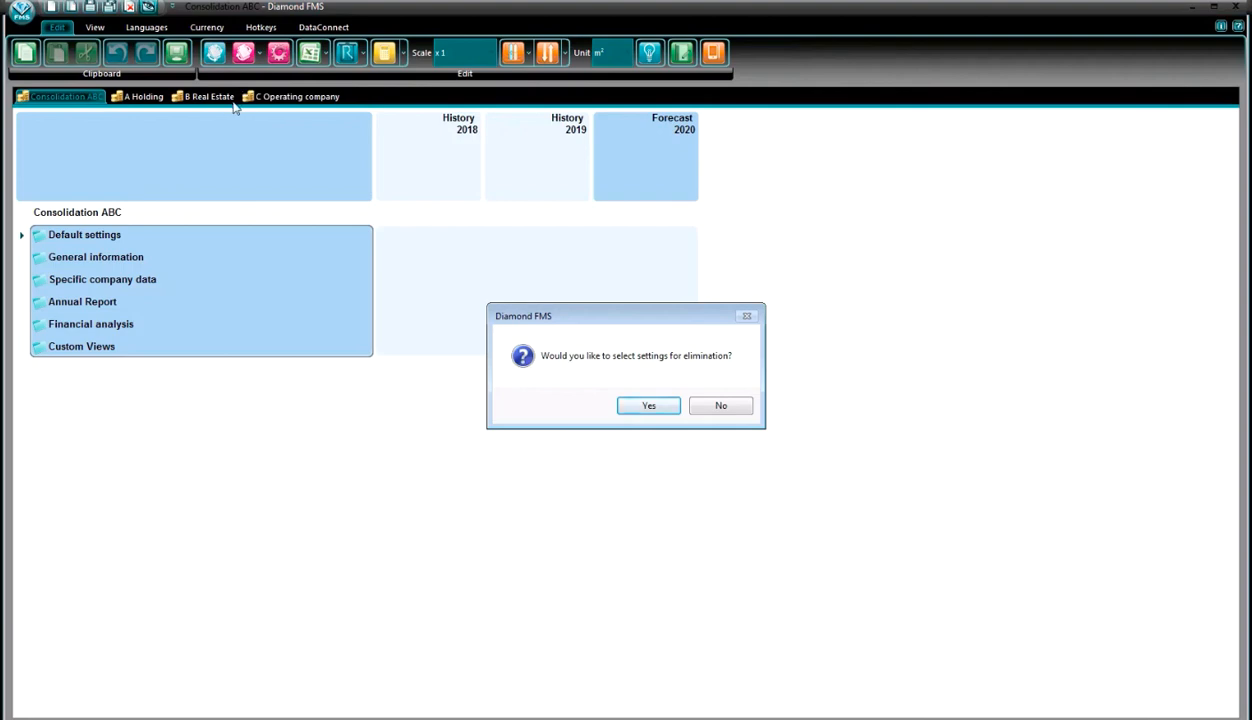
click(720, 405)
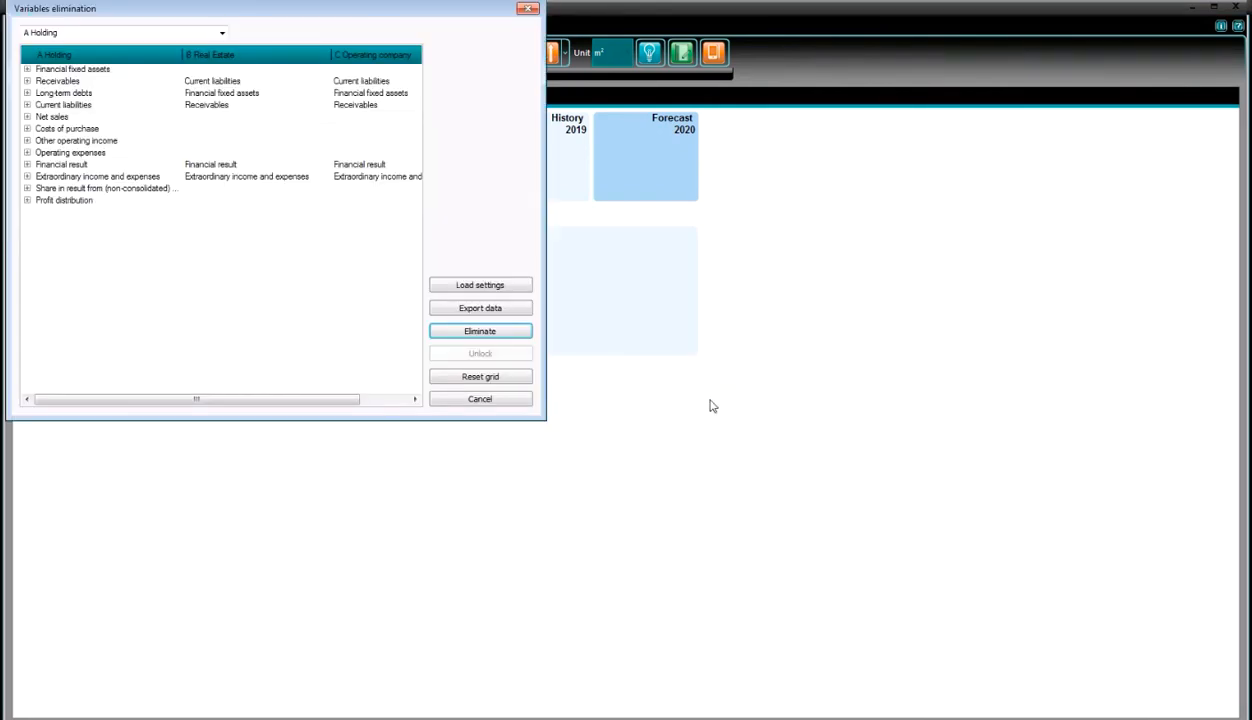
drag(550, 229, 745, 240)
drag(525, 22, 651, 148)
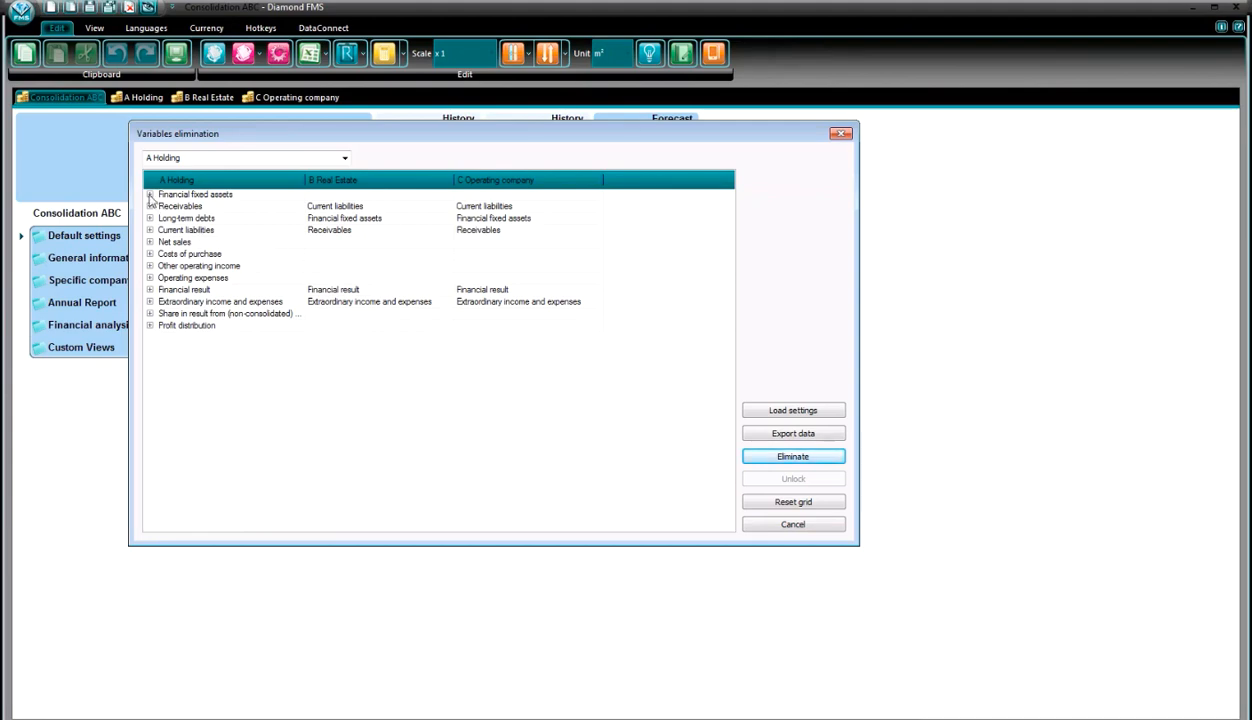
- Under Financial fixed assets, match each investment in subsidiaries B Real Estate and C Operating company with Net worth\Correction Net worth in that company's column
click(150, 195)
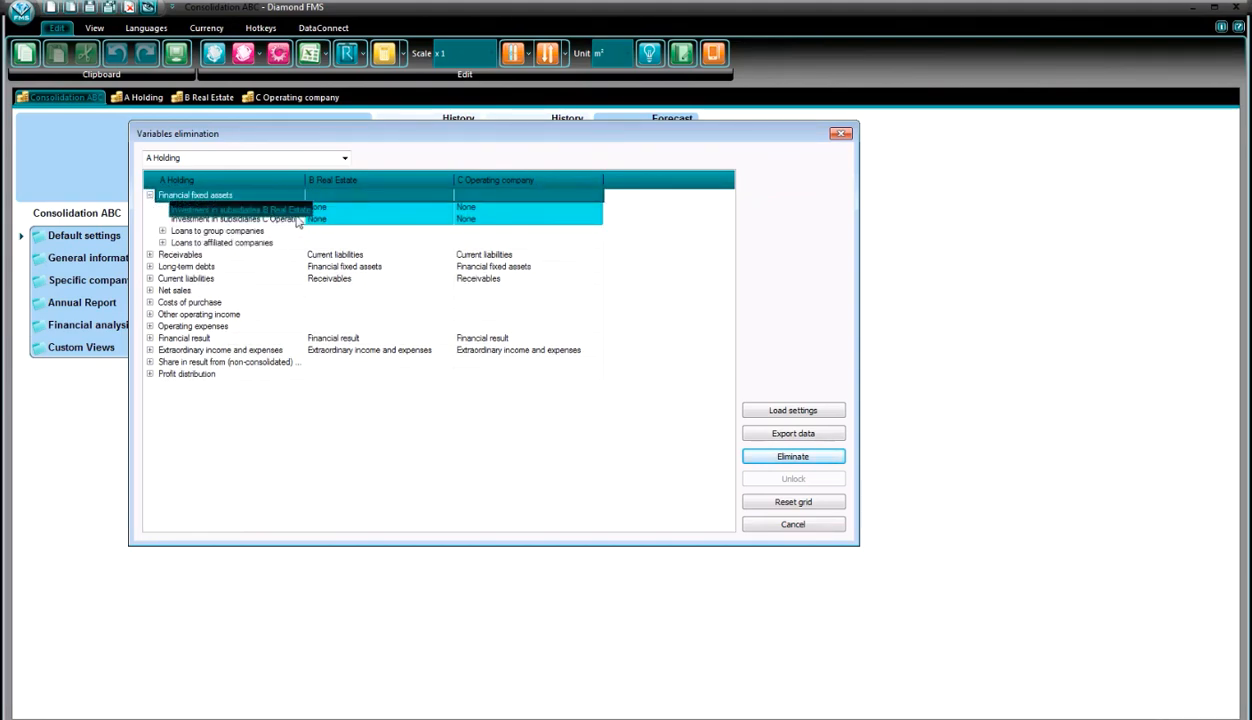
drag(304, 187, 353, 192)
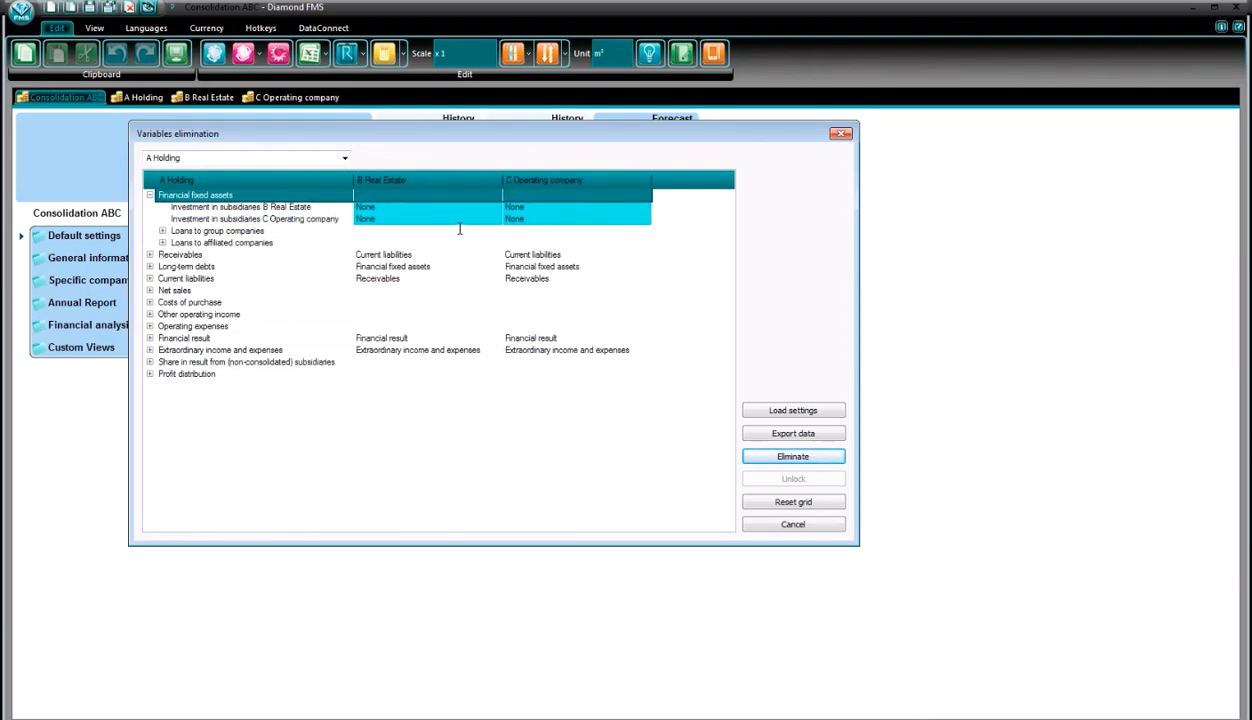
click(494, 207)
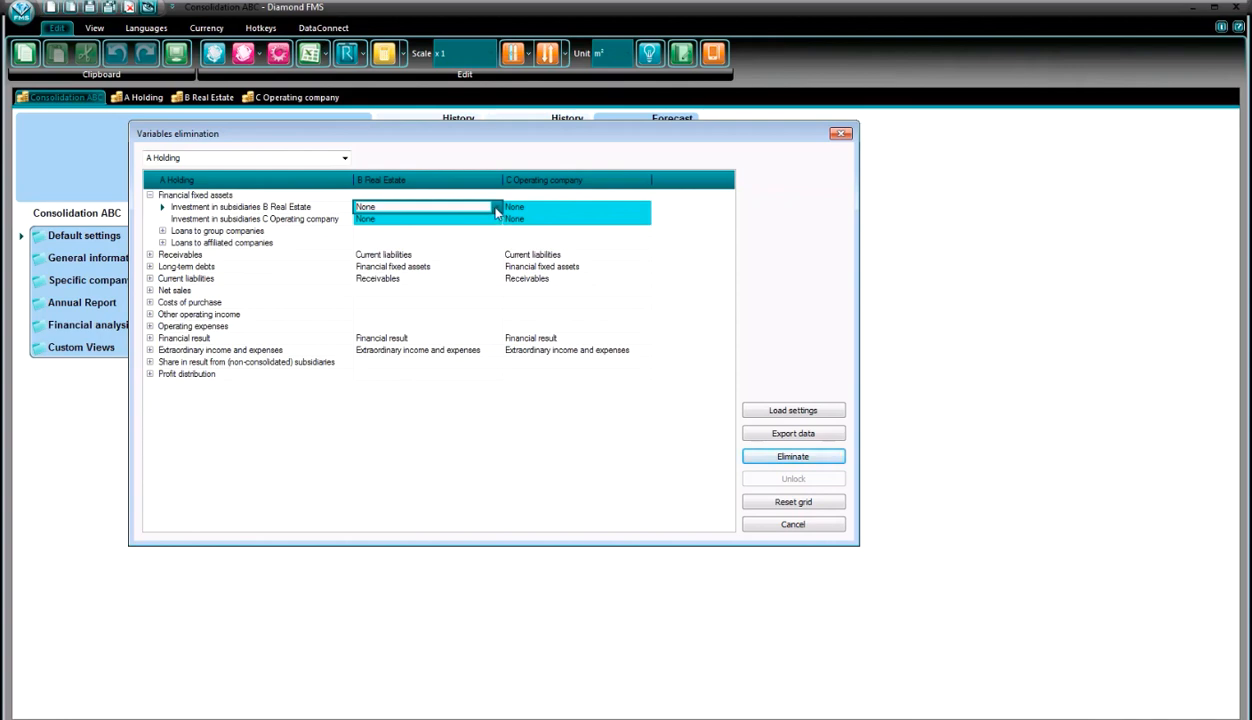
click(495, 209)
click(494, 228)
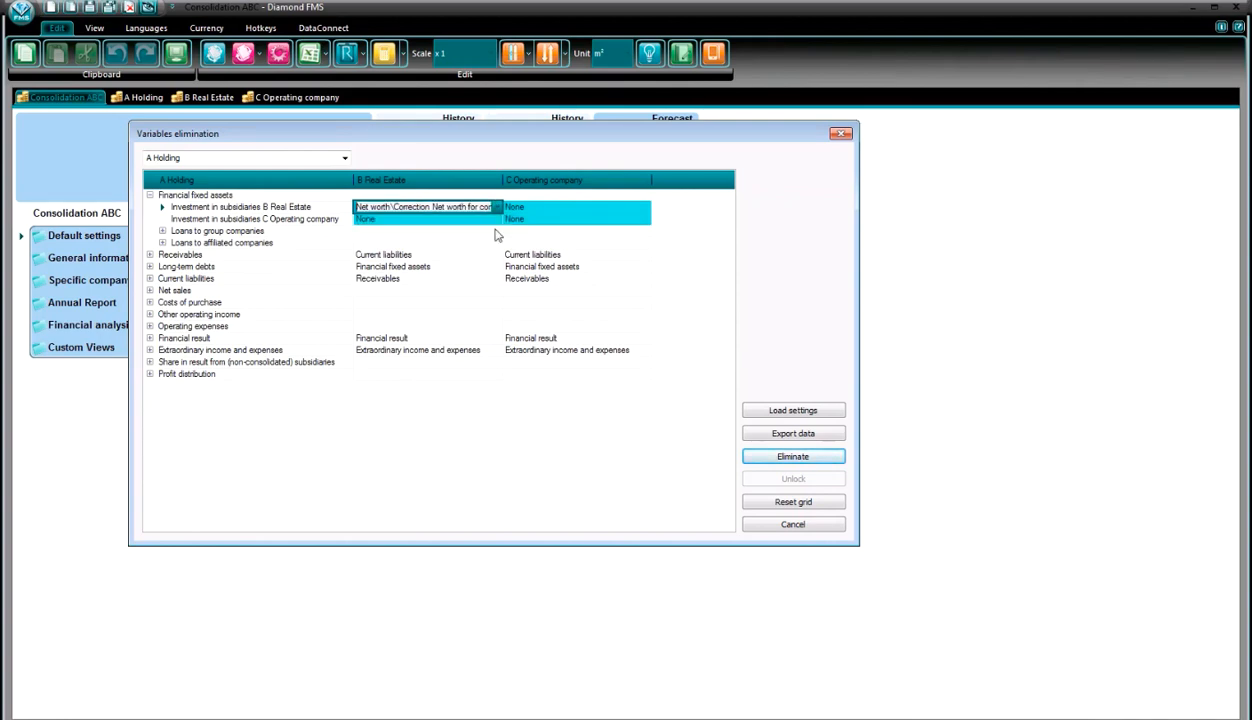
click(559, 220)
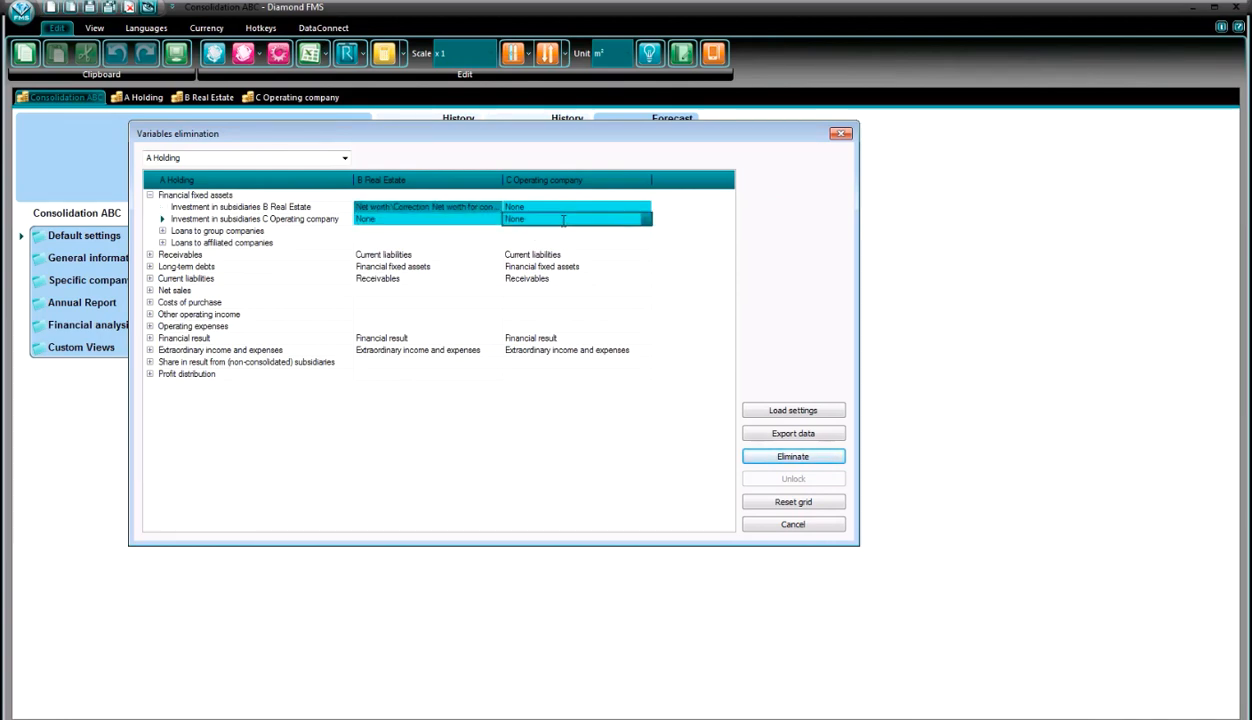
click(646, 219)
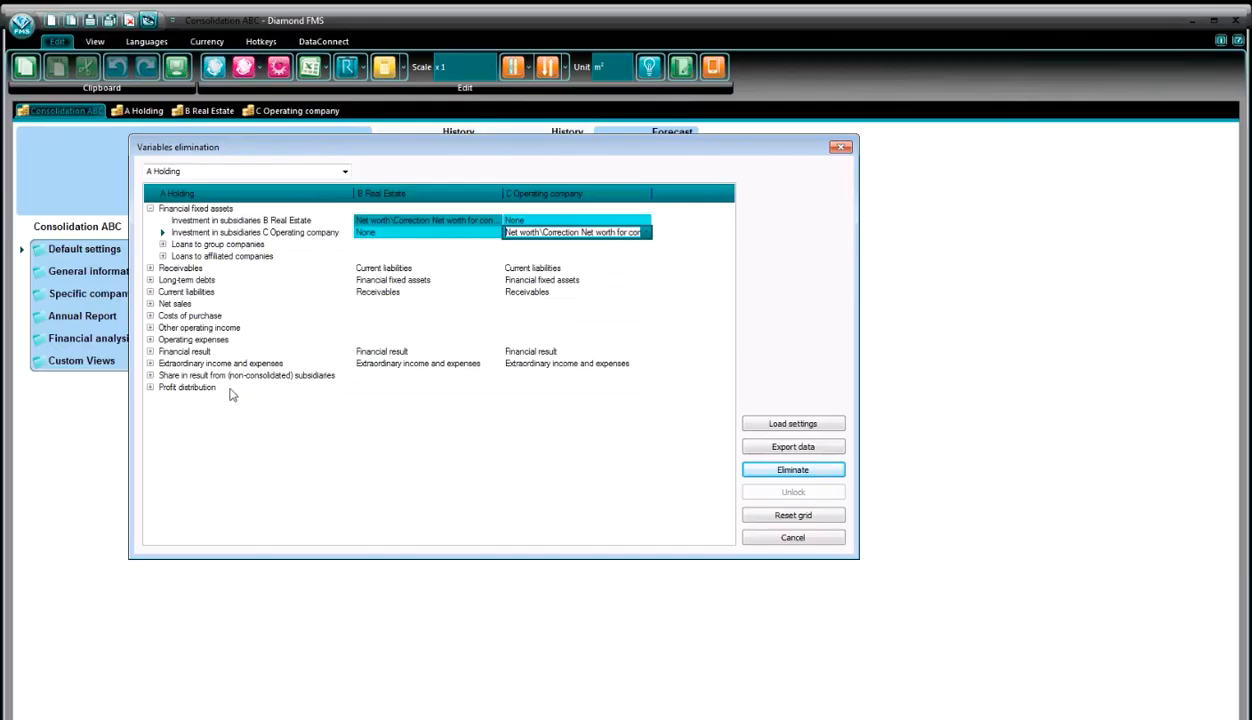
- Match A Holding's Share in result from subsidiaries (History) with Profit after tax for both B Real Estate and C Operating company
click(150, 375)
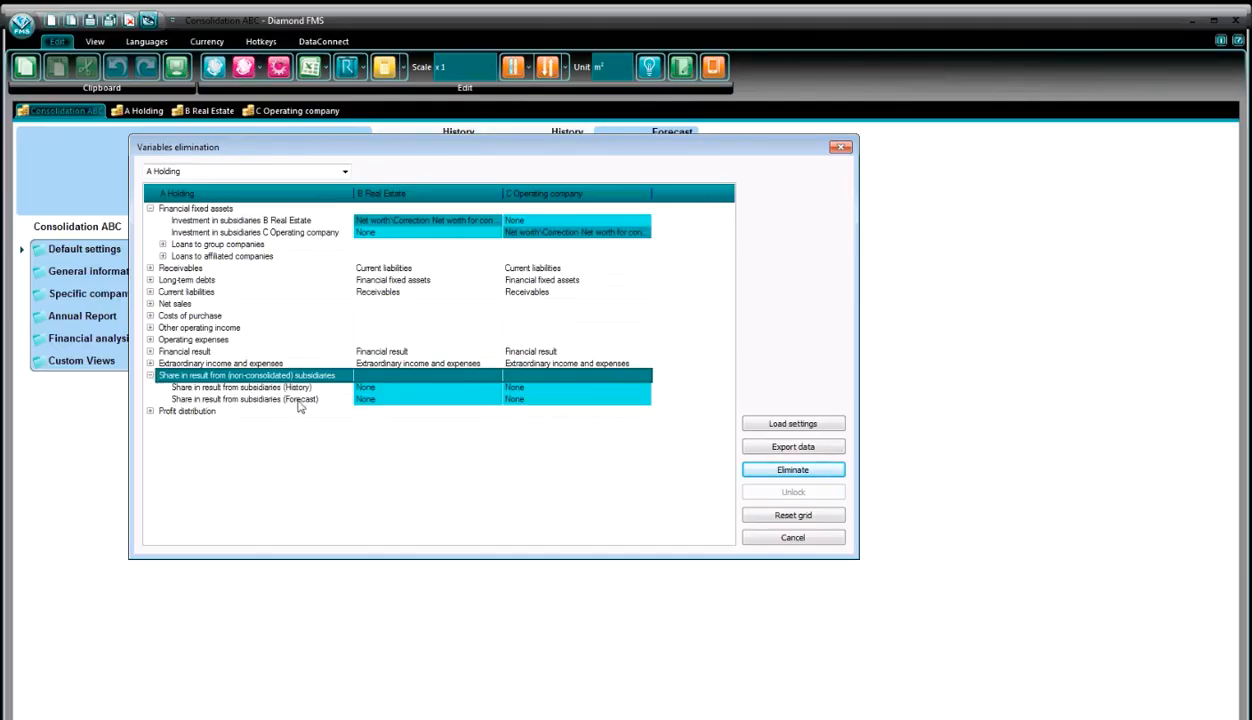
click(424, 387)
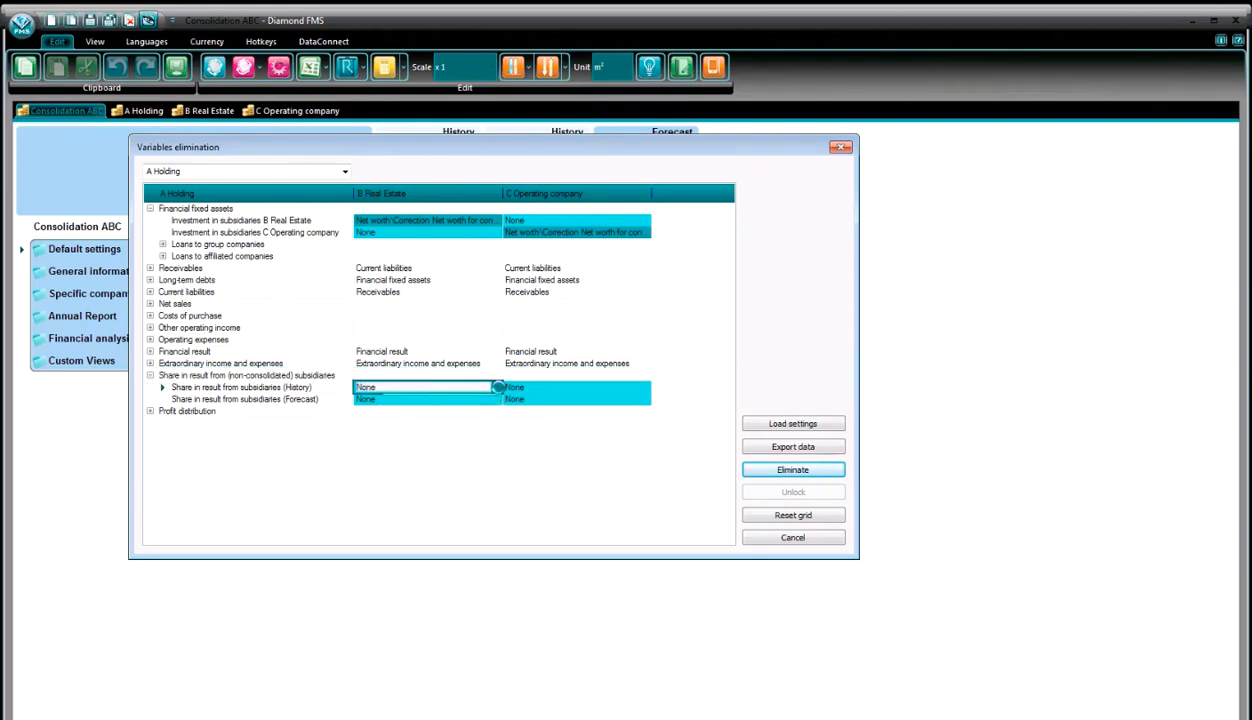
click(497, 387)
click(458, 408)
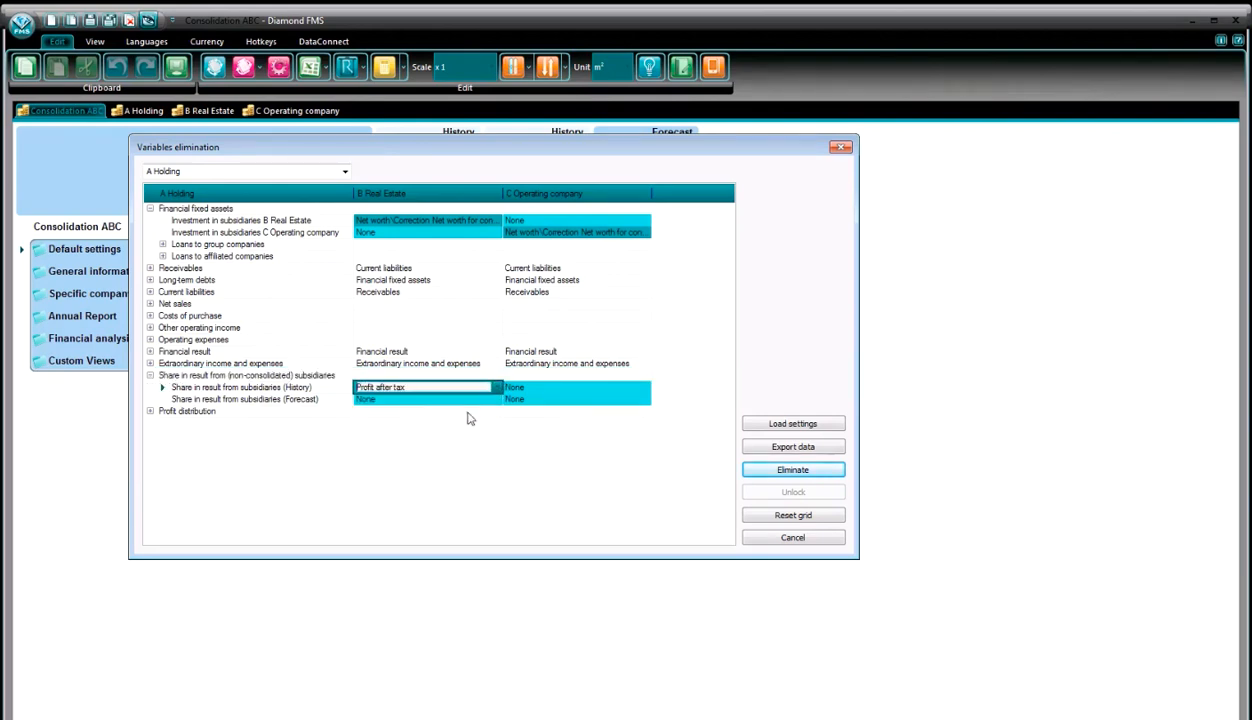
click(560, 386)
click(647, 387)
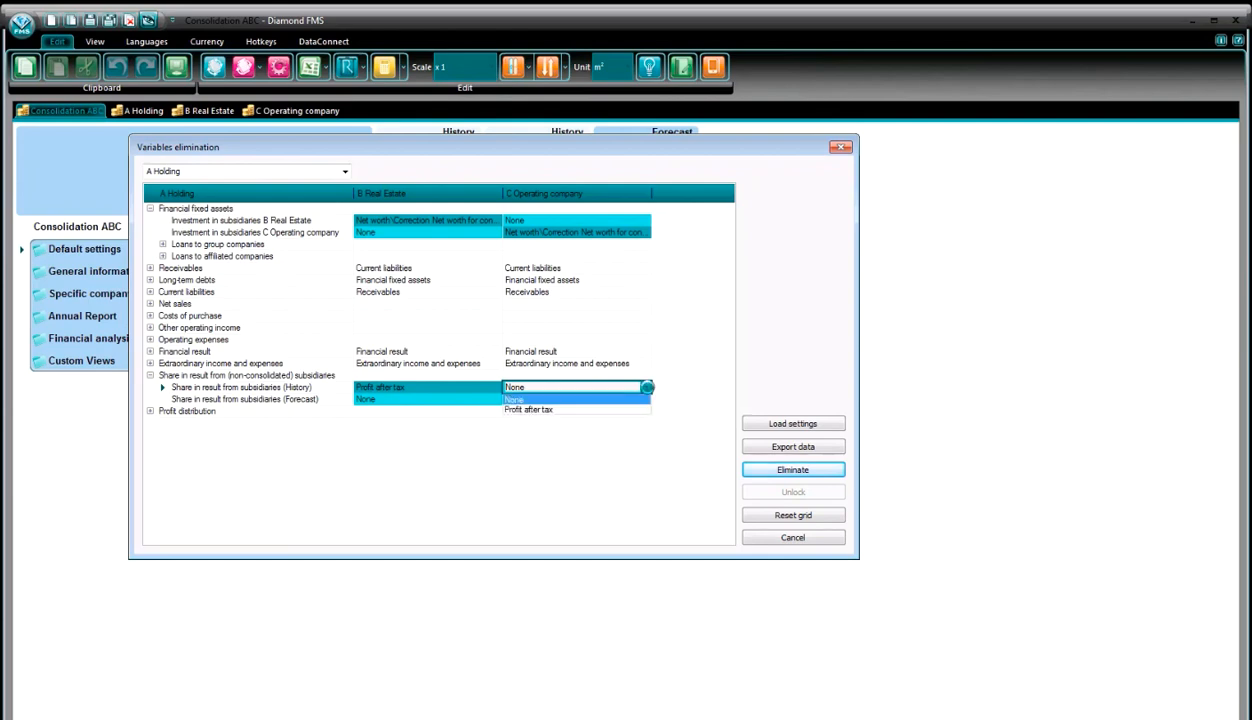
click(620, 409)
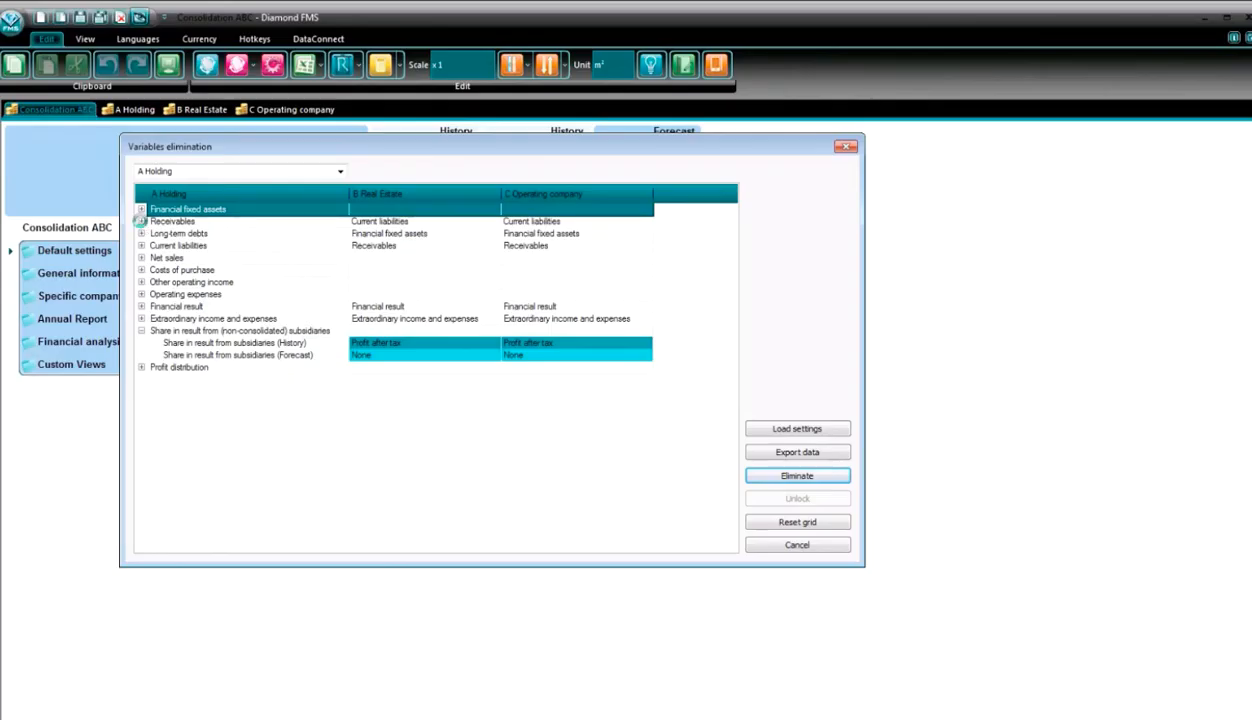
- Under Receivables, match the group-company current accounts of B Real Estate and C Operating company with Current account group companies\A Holding in their own columns
click(141, 221)
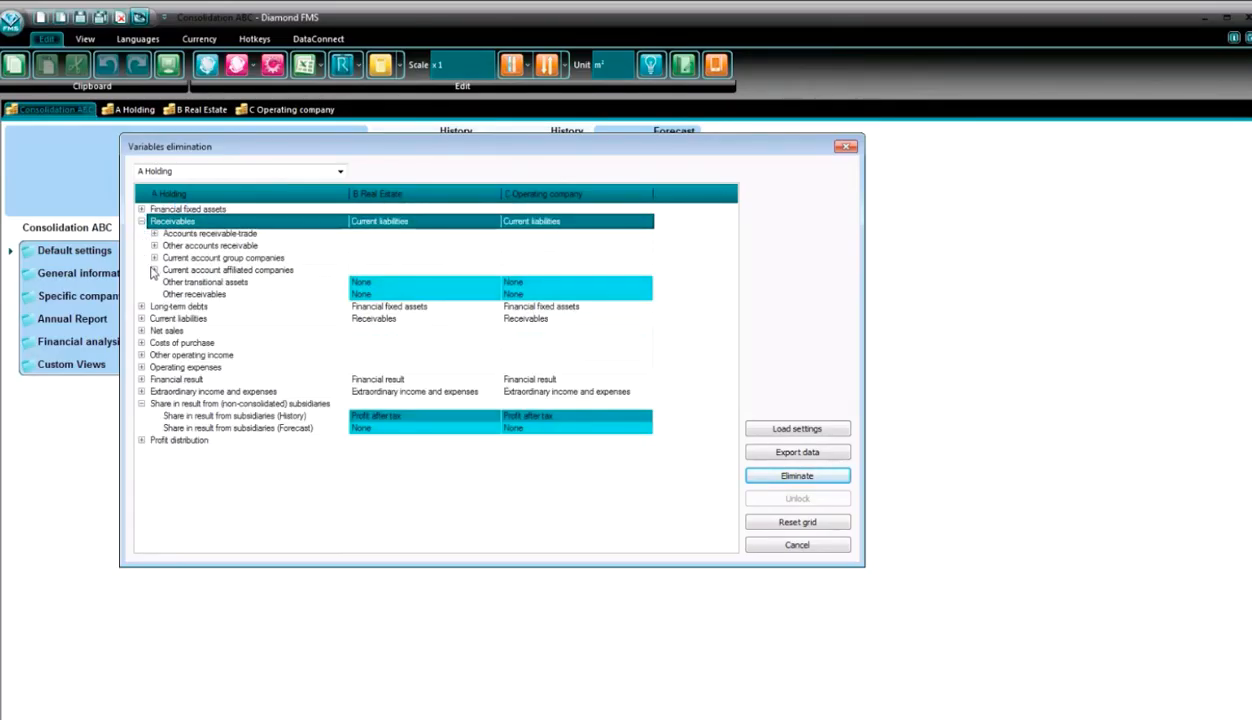
click(154, 258)
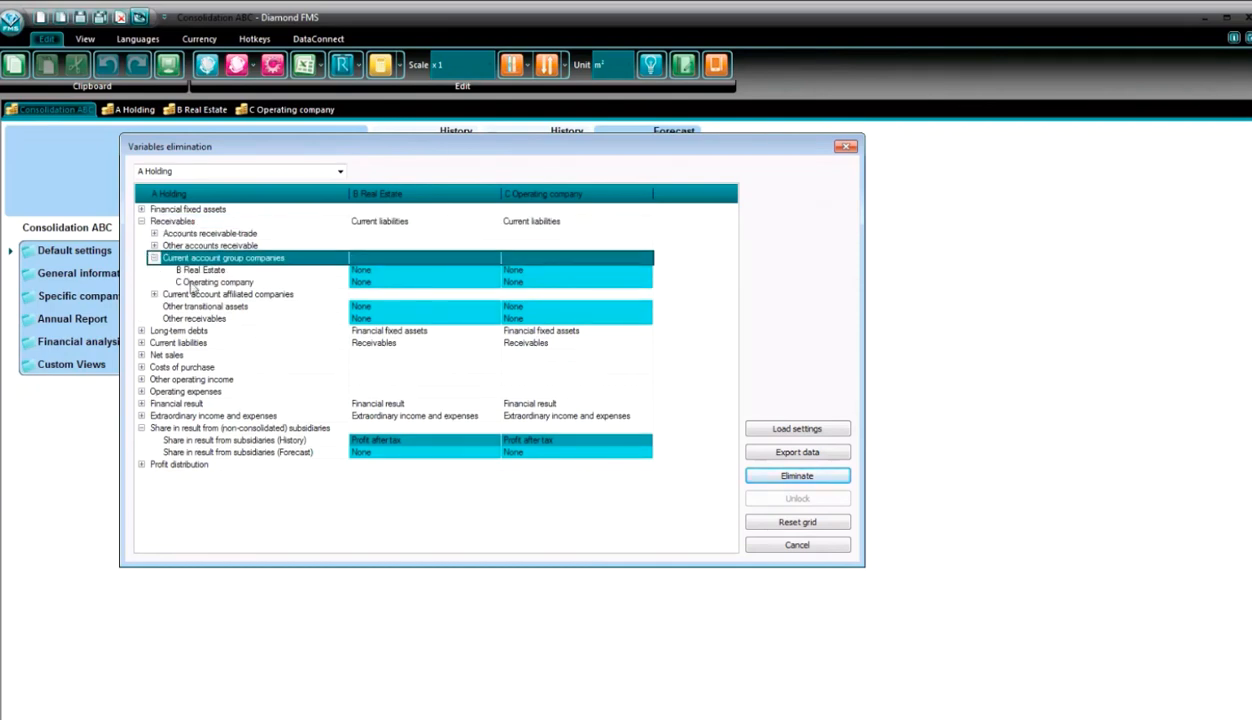
click(448, 270)
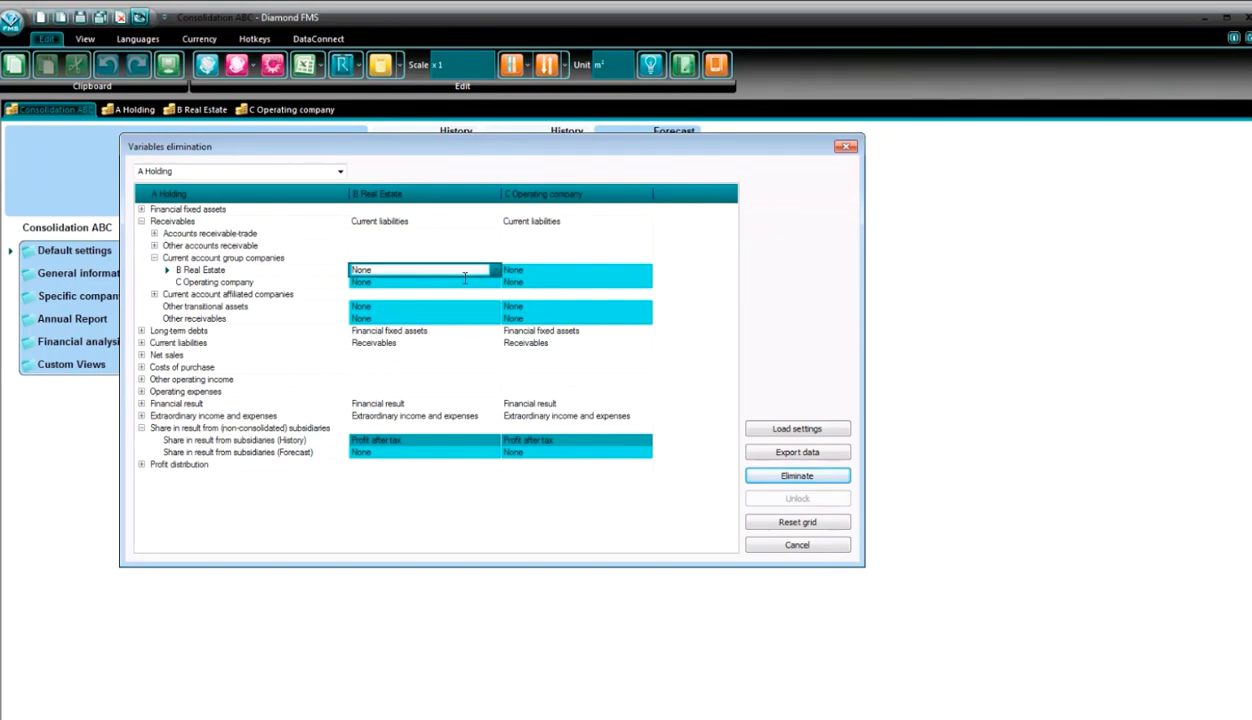
click(492, 270)
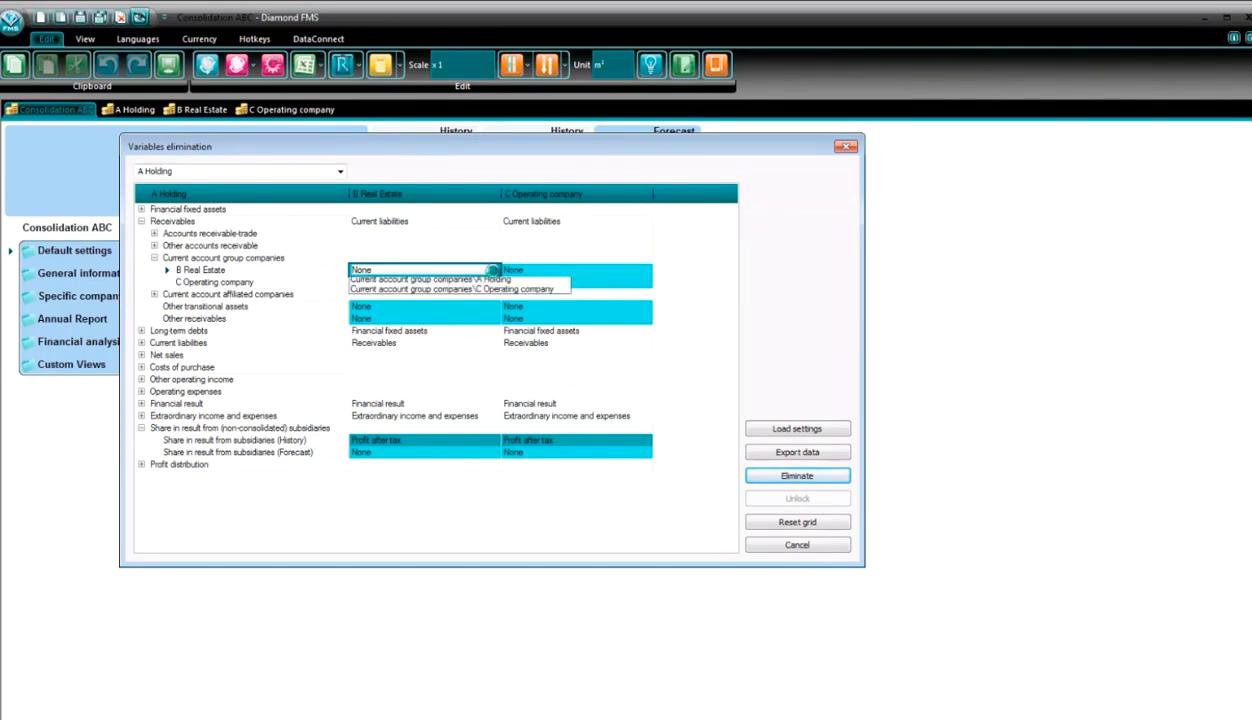
click(493, 288)
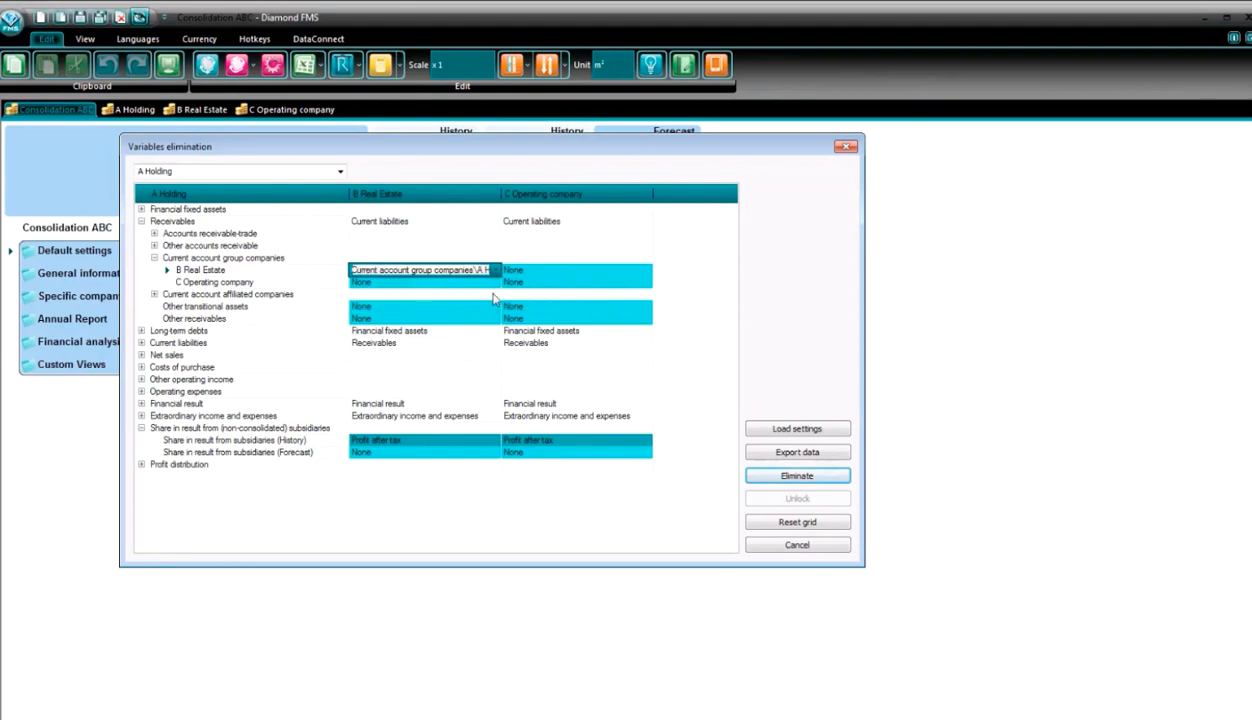
click(603, 282)
click(643, 282)
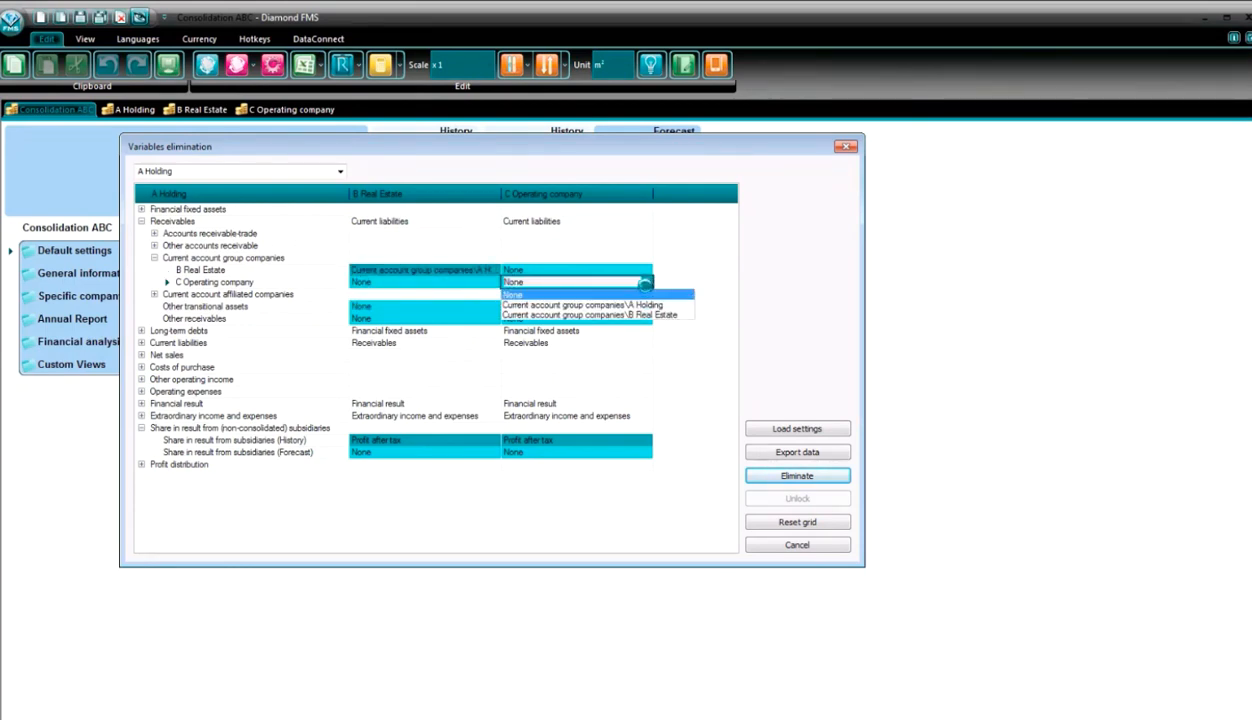
click(630, 304)
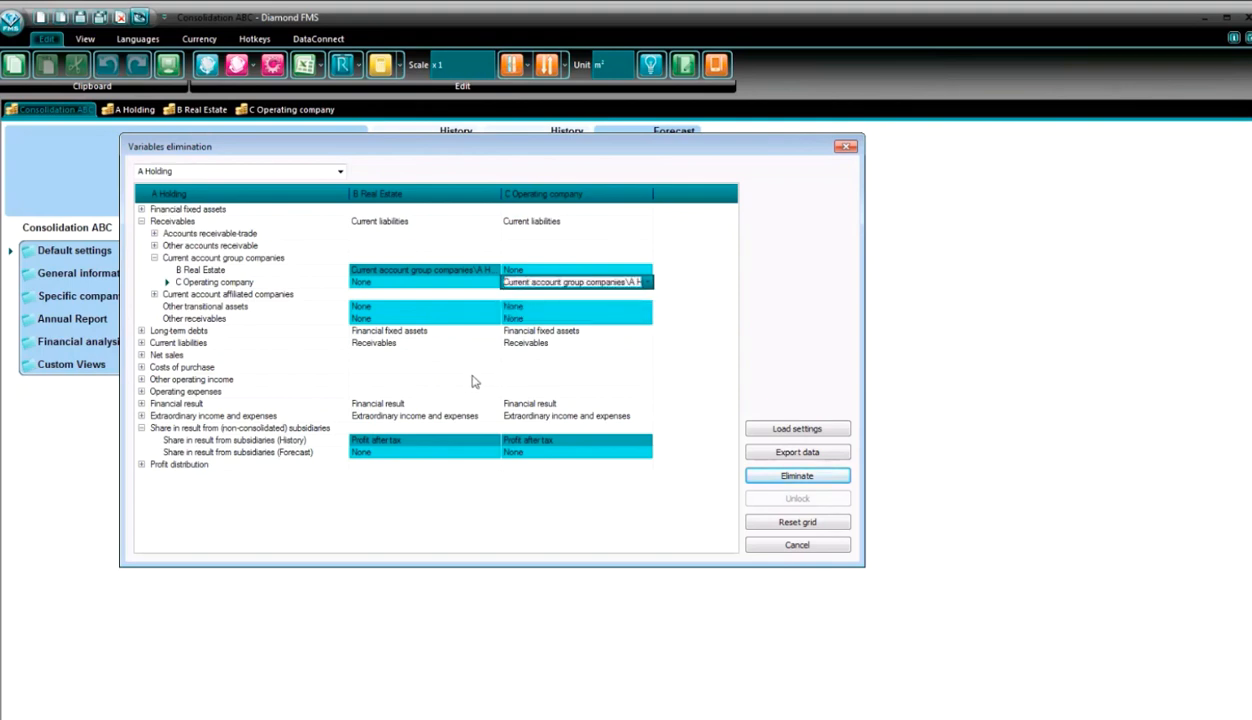
- Check the elimination matches for Current account group companies under A Holding's Current liabilities
click(141, 342)
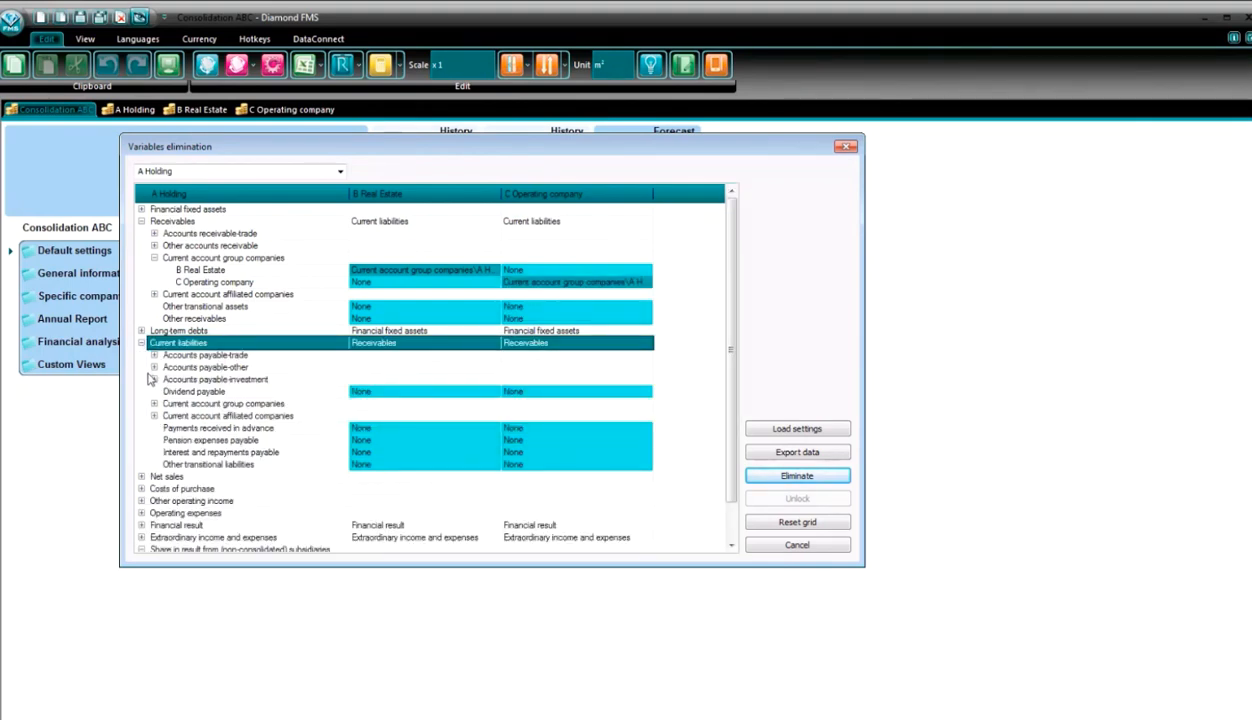
click(154, 404)
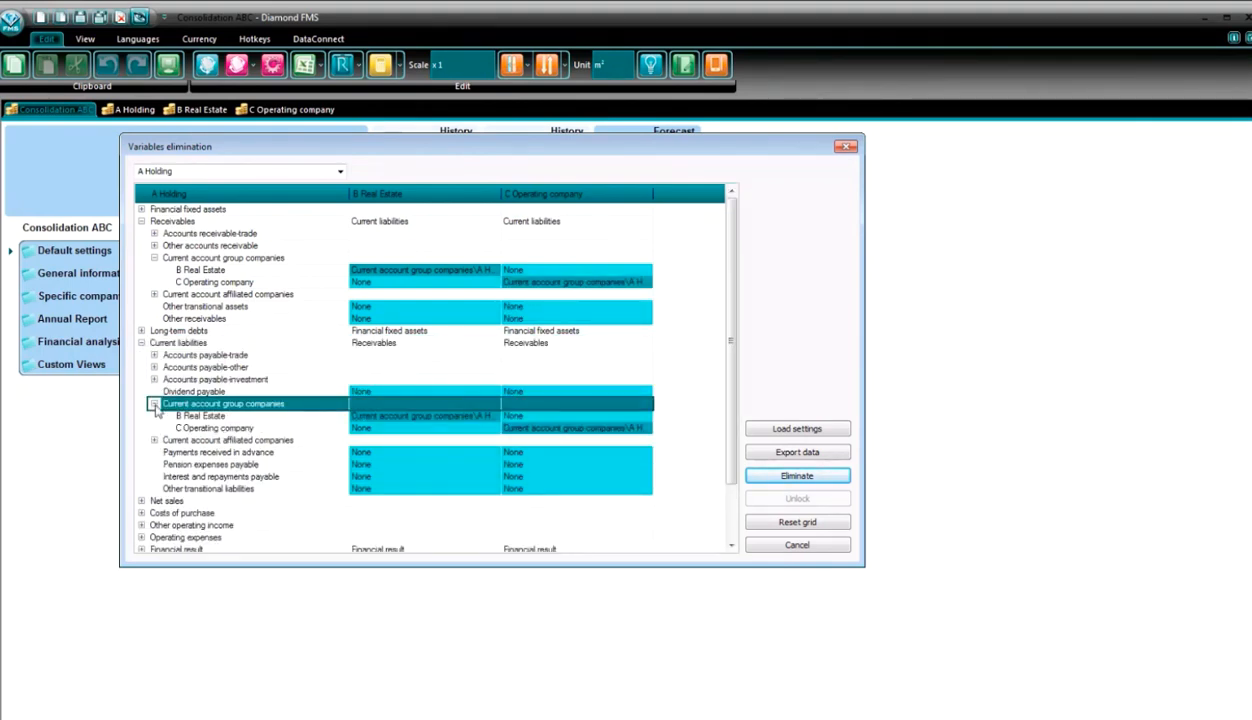
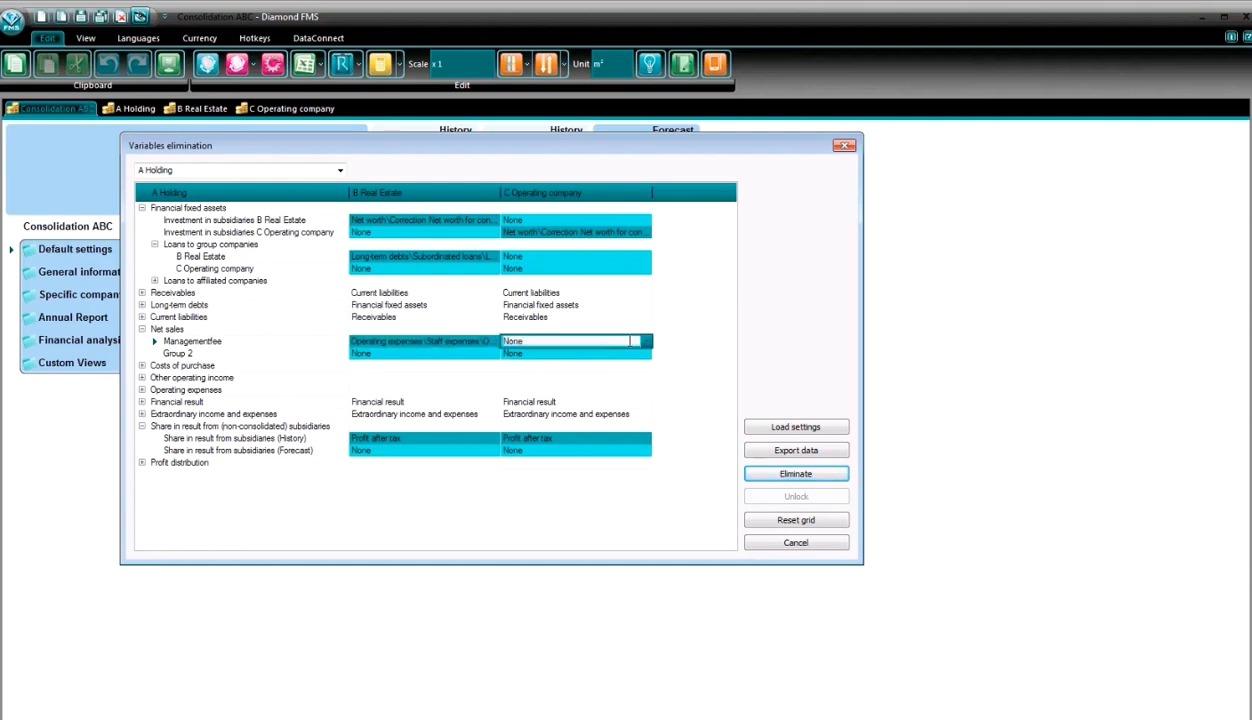
- Match A Holding's Managementfee under Net sales with Operating expenses\Staff expenses\Other staff expenses\Management Fee for C Operating company
click(643, 341)
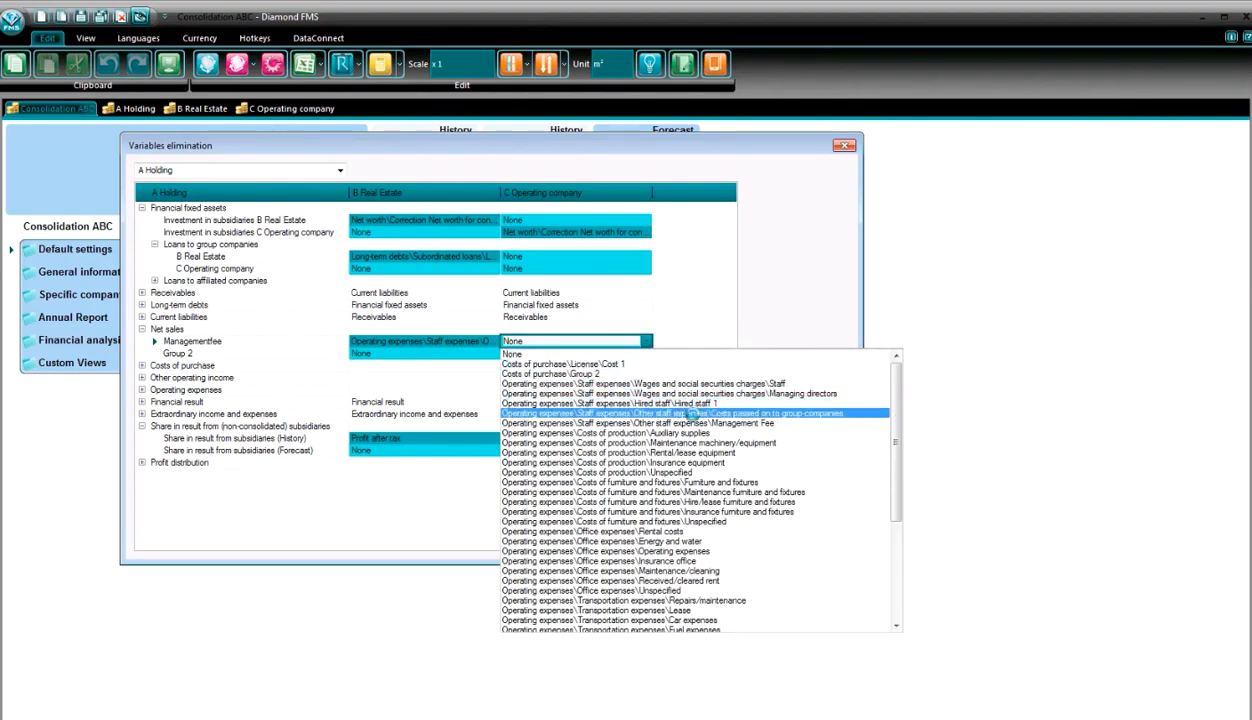
click(676, 412)
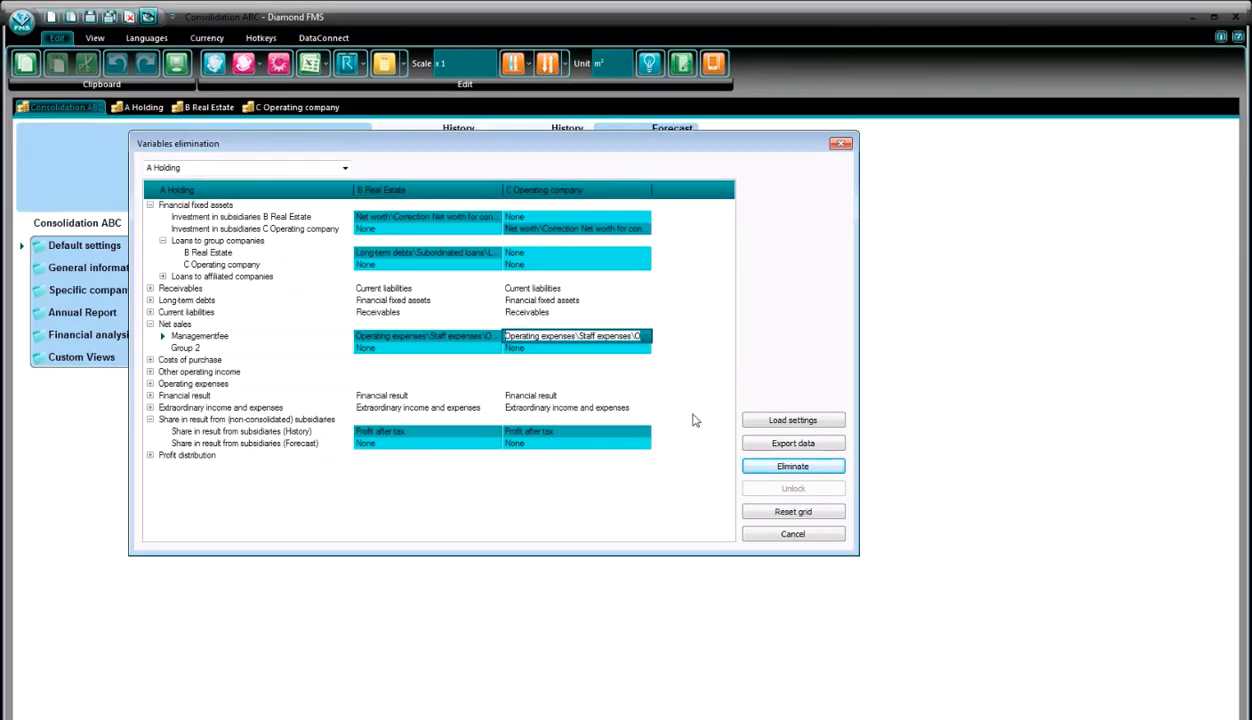
- For B Real Estate, match the C Operating company current account under Receivables with Current account group companies\B Real Estate in the C Operating company column
click(340, 168)
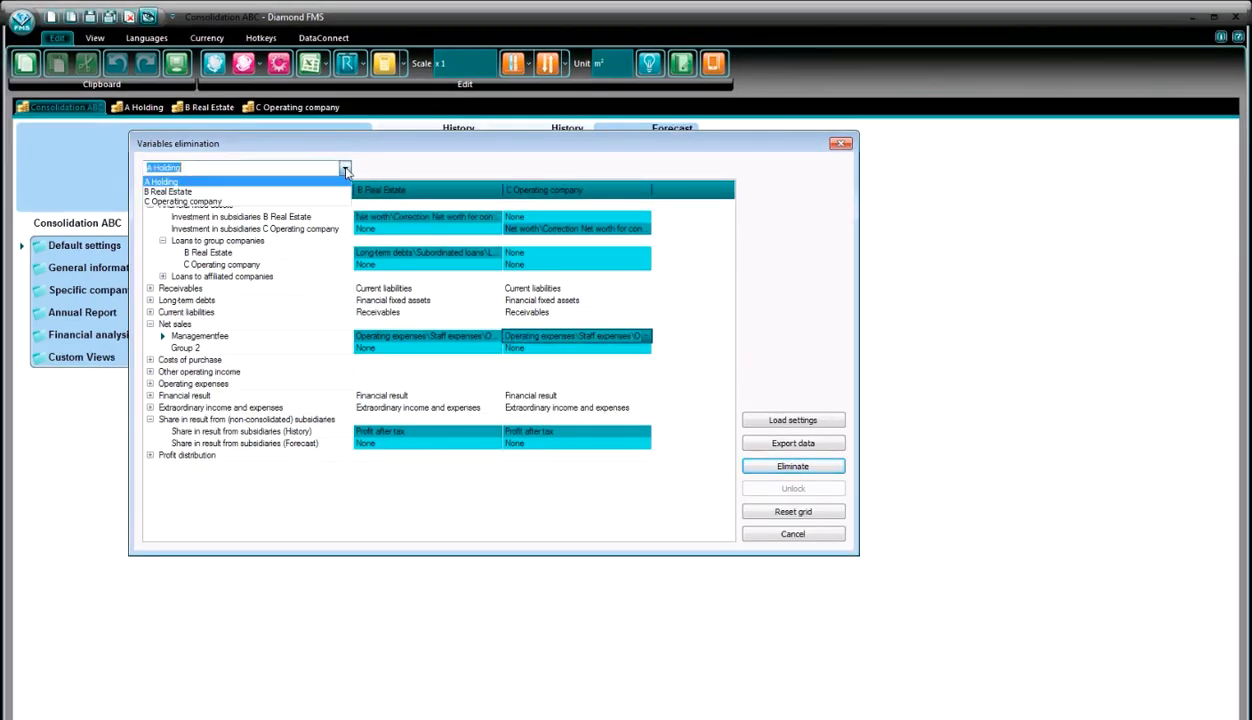
click(287, 183)
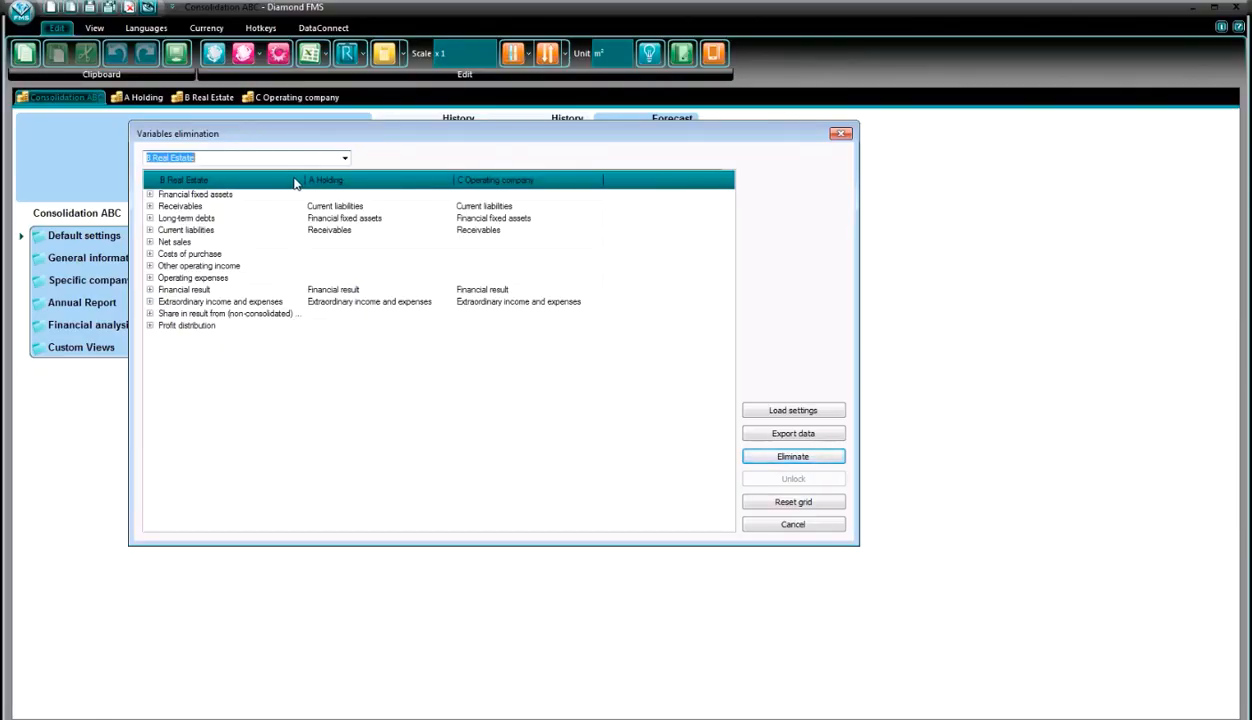
click(150, 206)
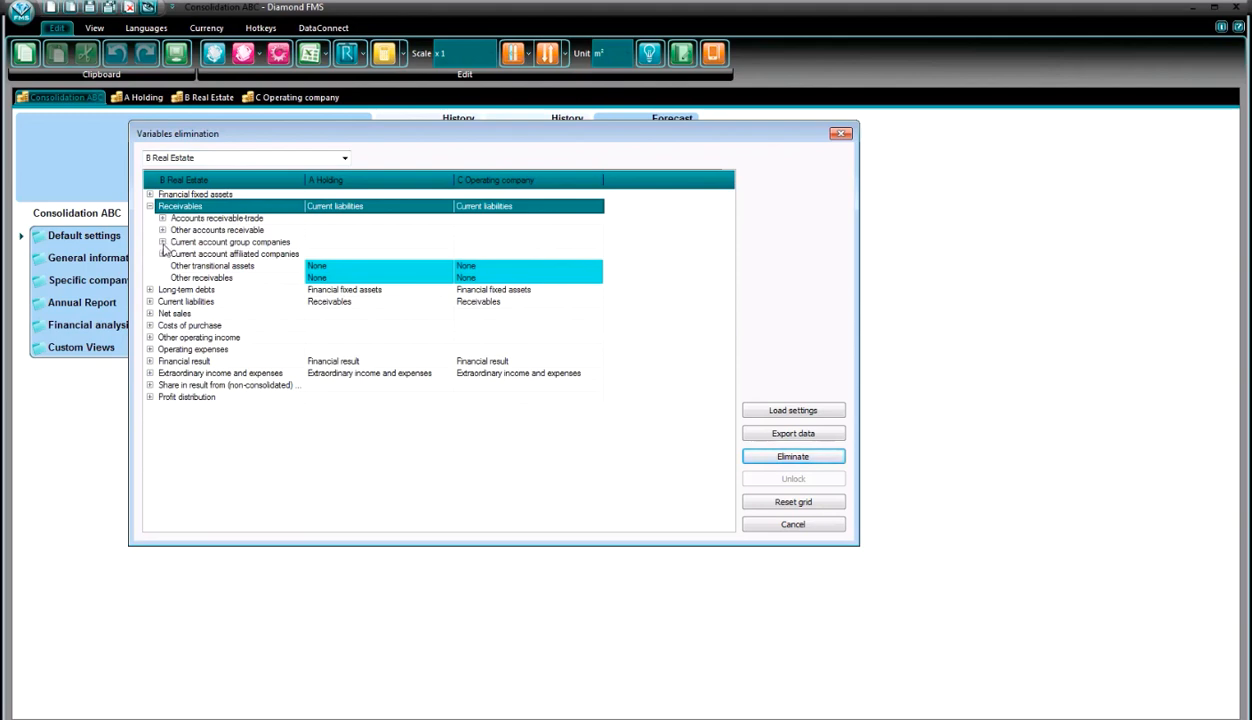
click(162, 242)
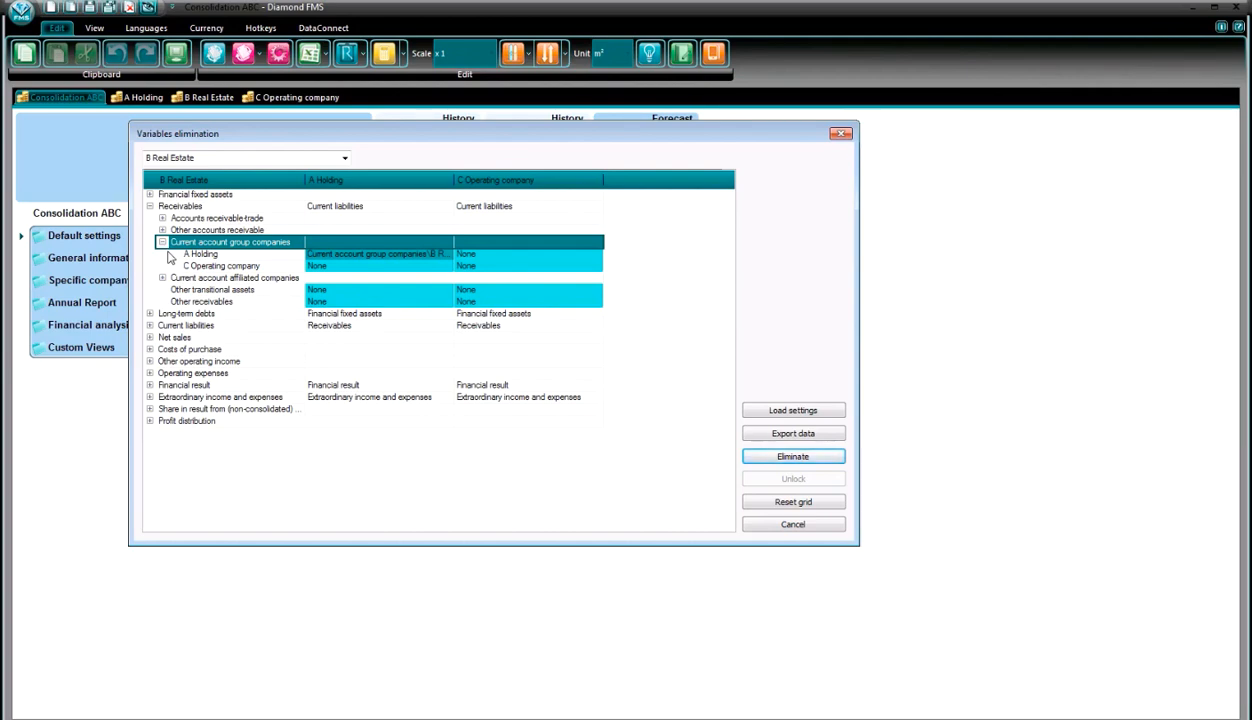
click(530, 266)
click(596, 265)
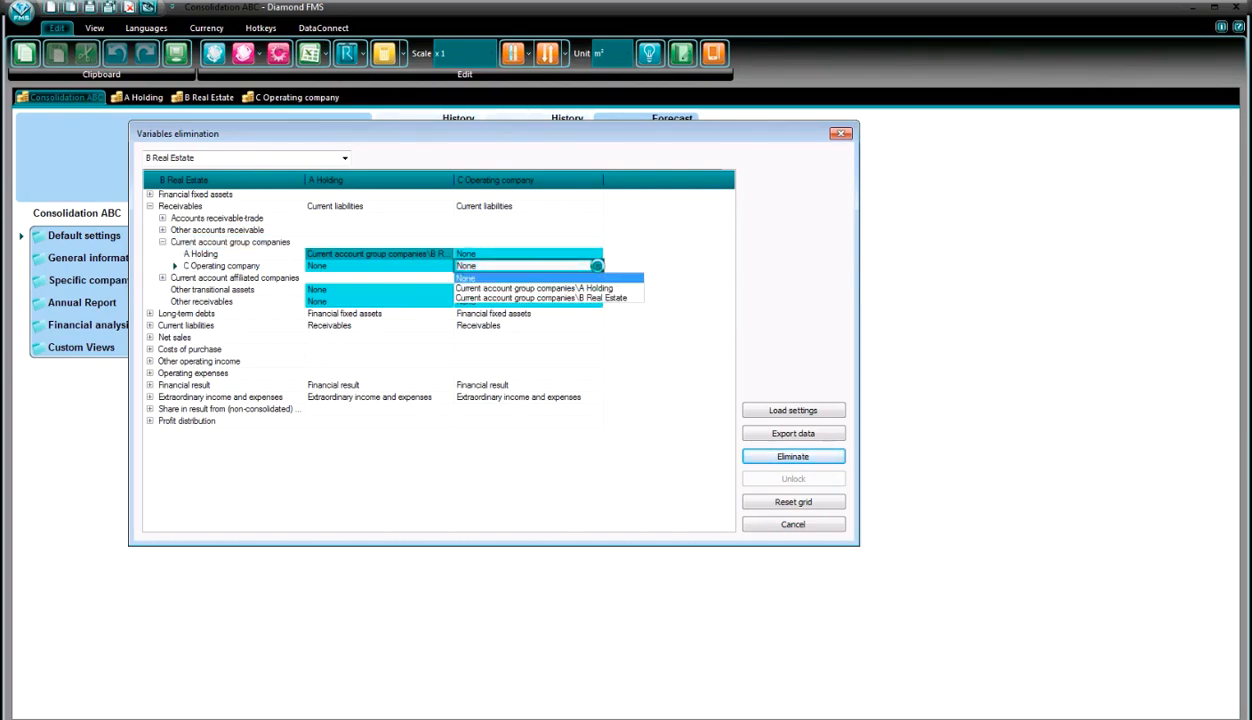
click(600, 298)
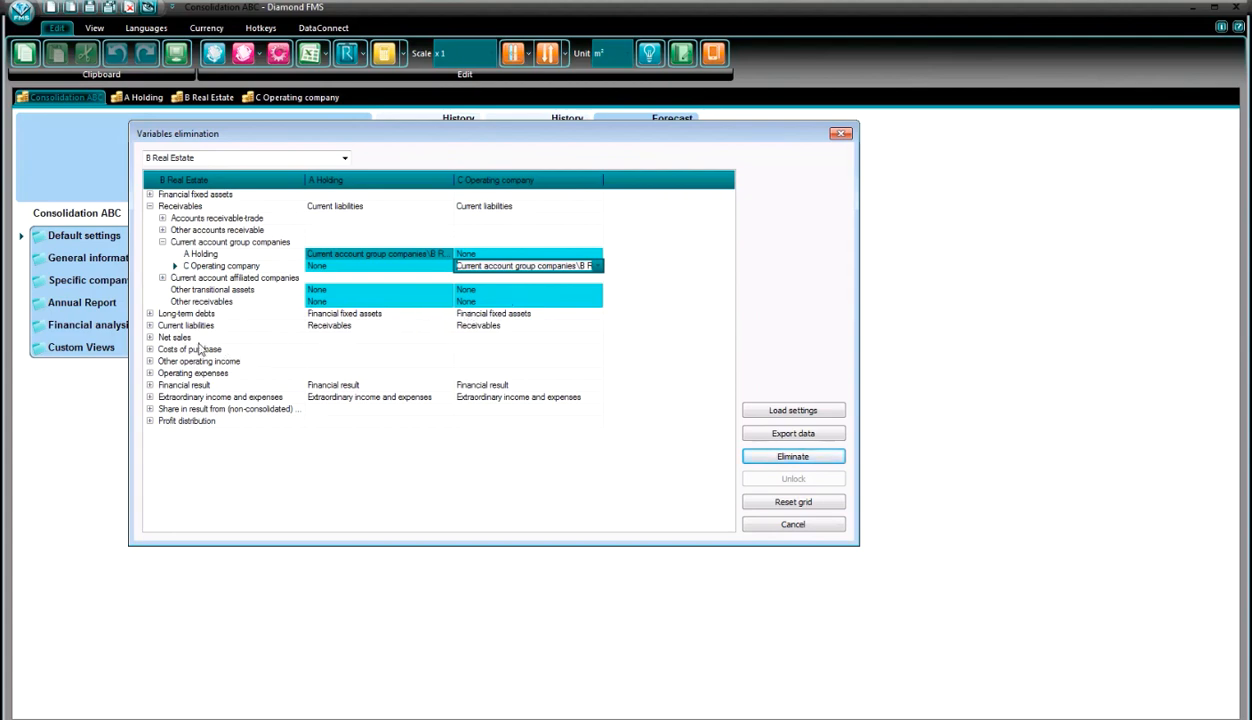
- Check the elimination matches for Current account group companies under B Real Estate's Current liabilities
click(149, 326)
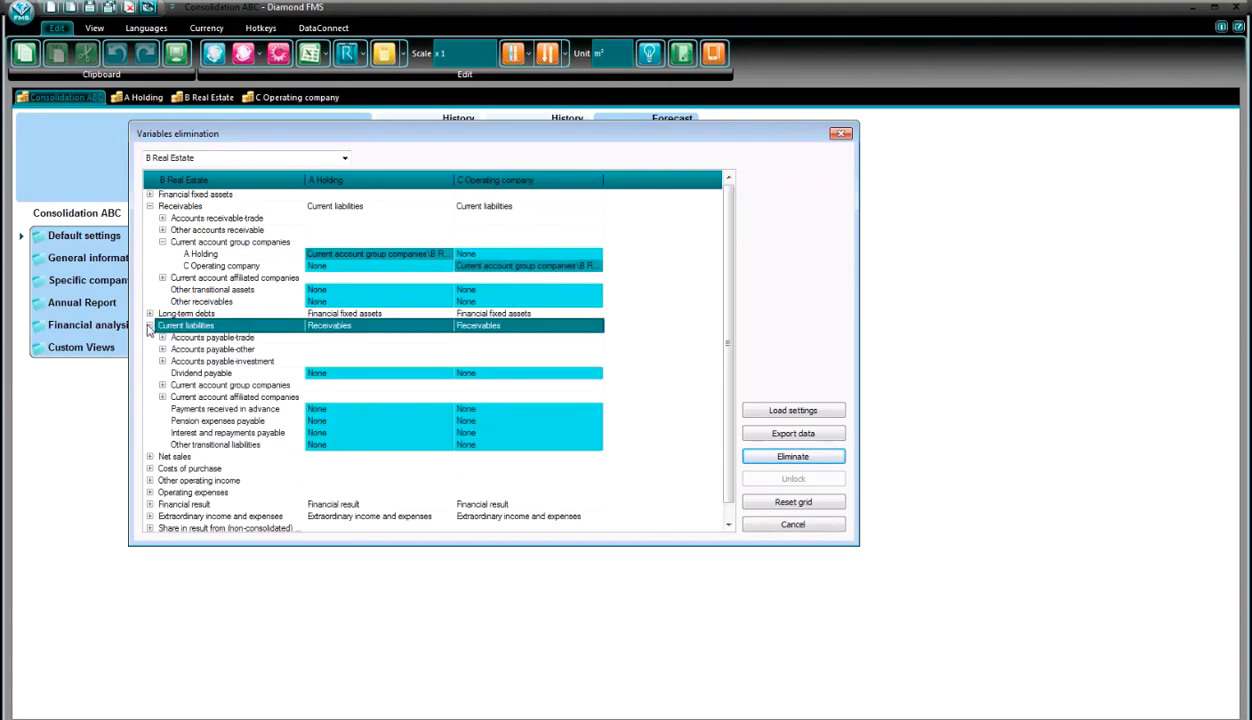
click(162, 386)
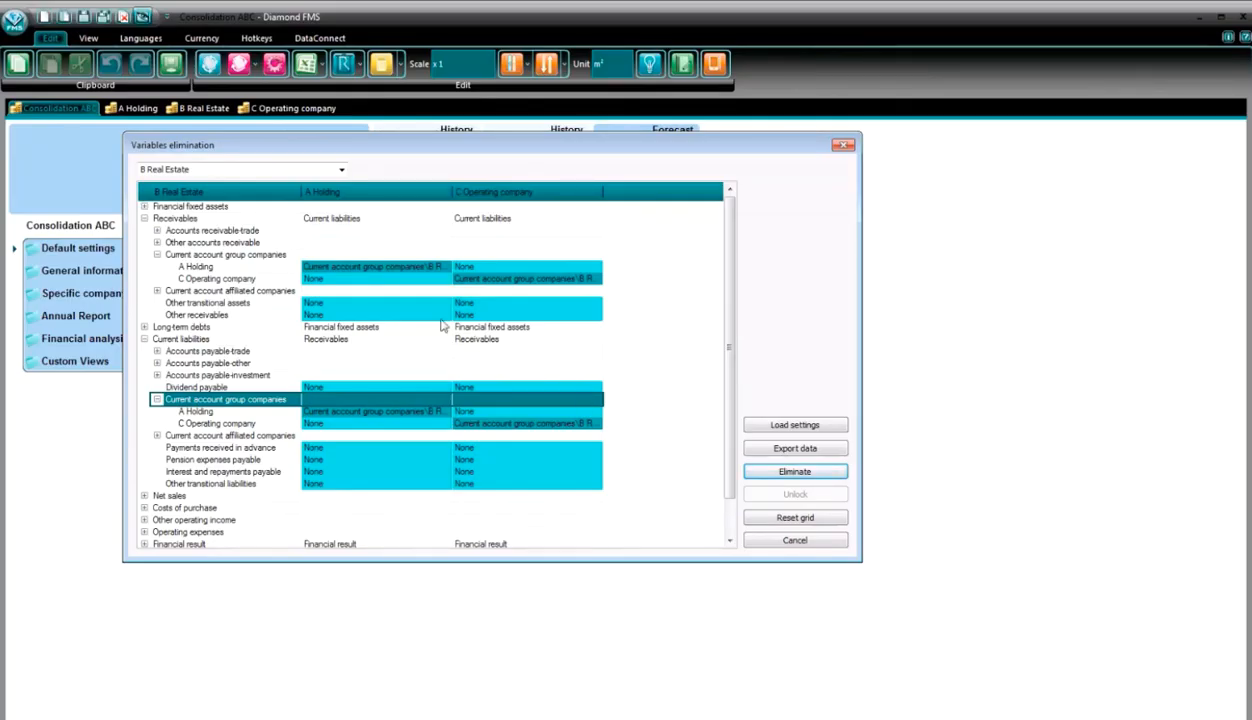
click(144, 339)
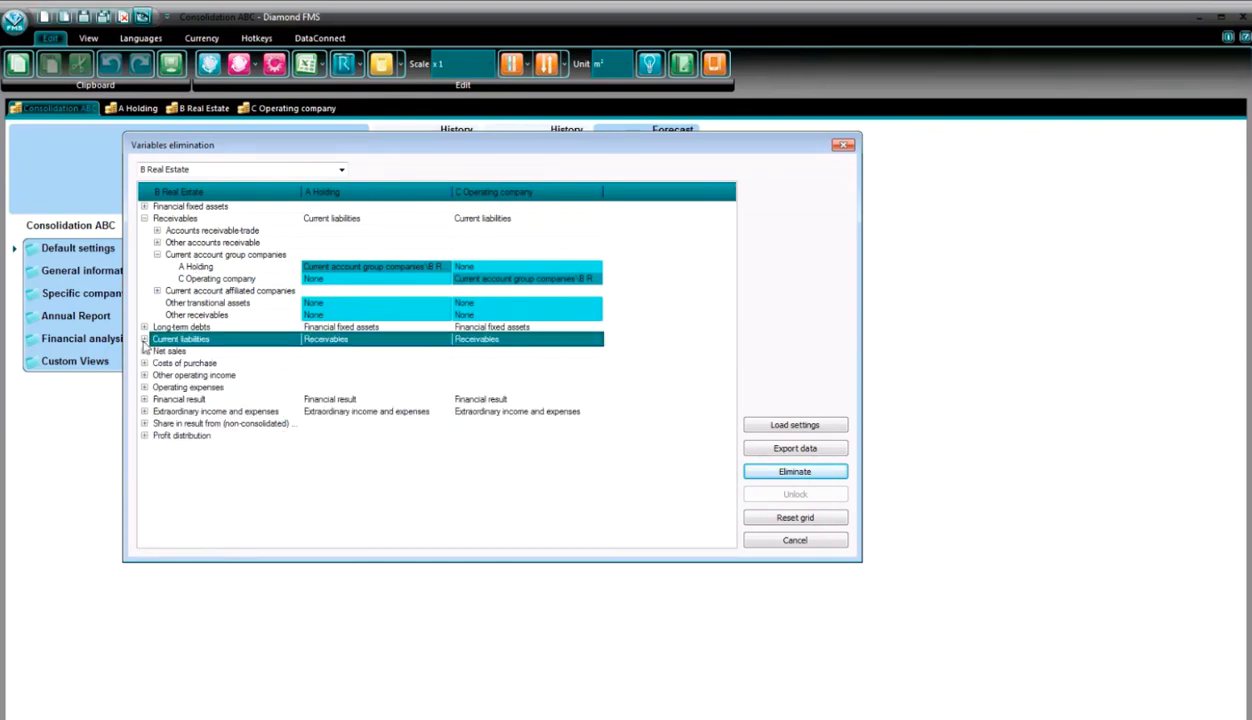
- Match B Real Estate's Rent under Accounts receivable-trade with Accounts payable-other\Office expenses\Rental costs for C Operating company
click(157, 230)
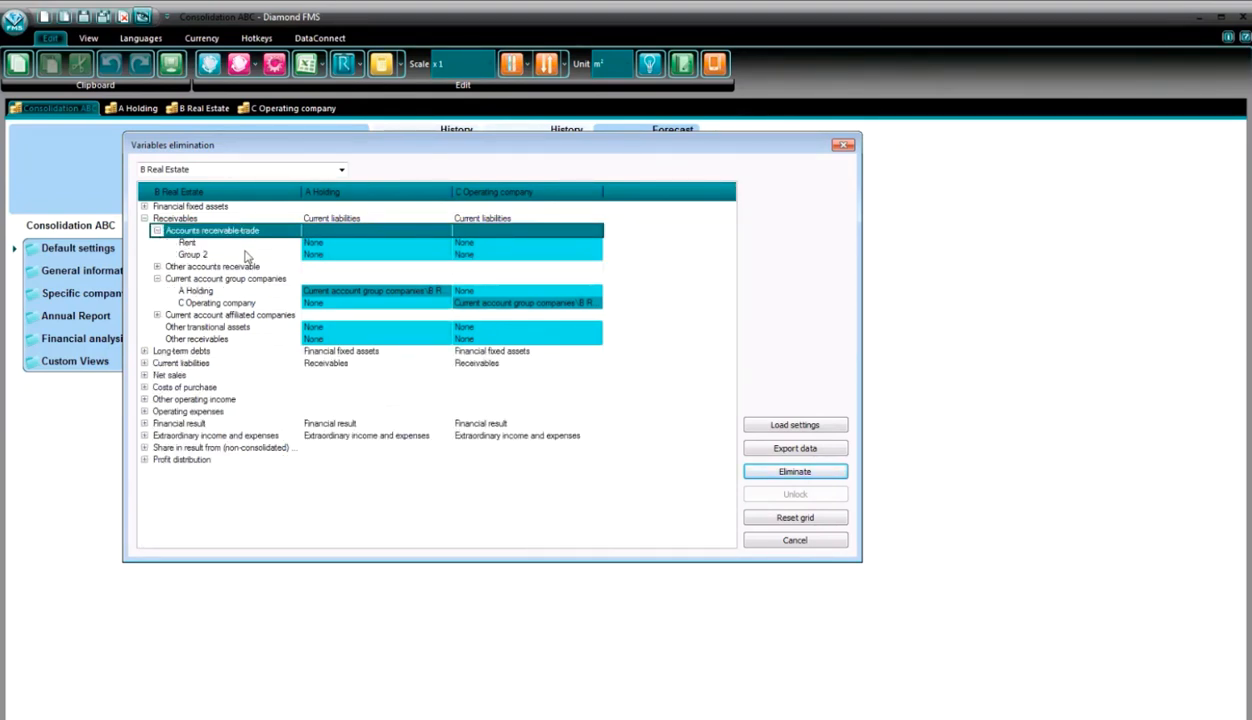
click(597, 242)
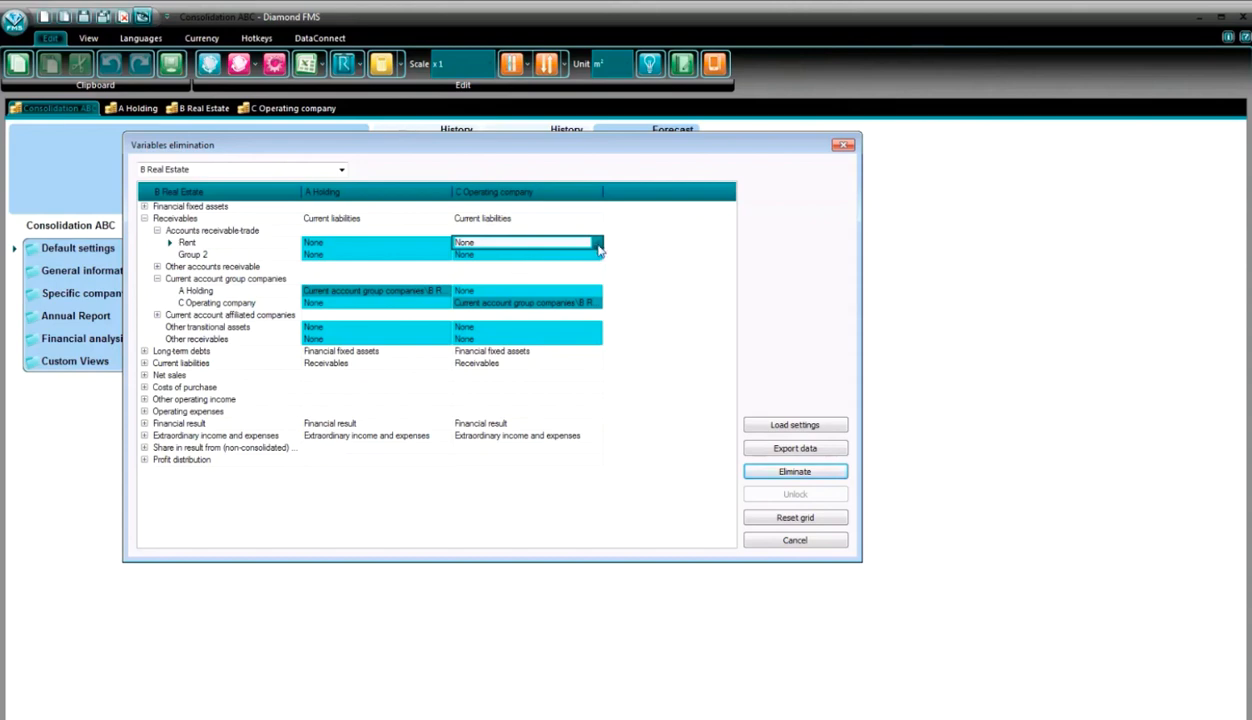
click(596, 243)
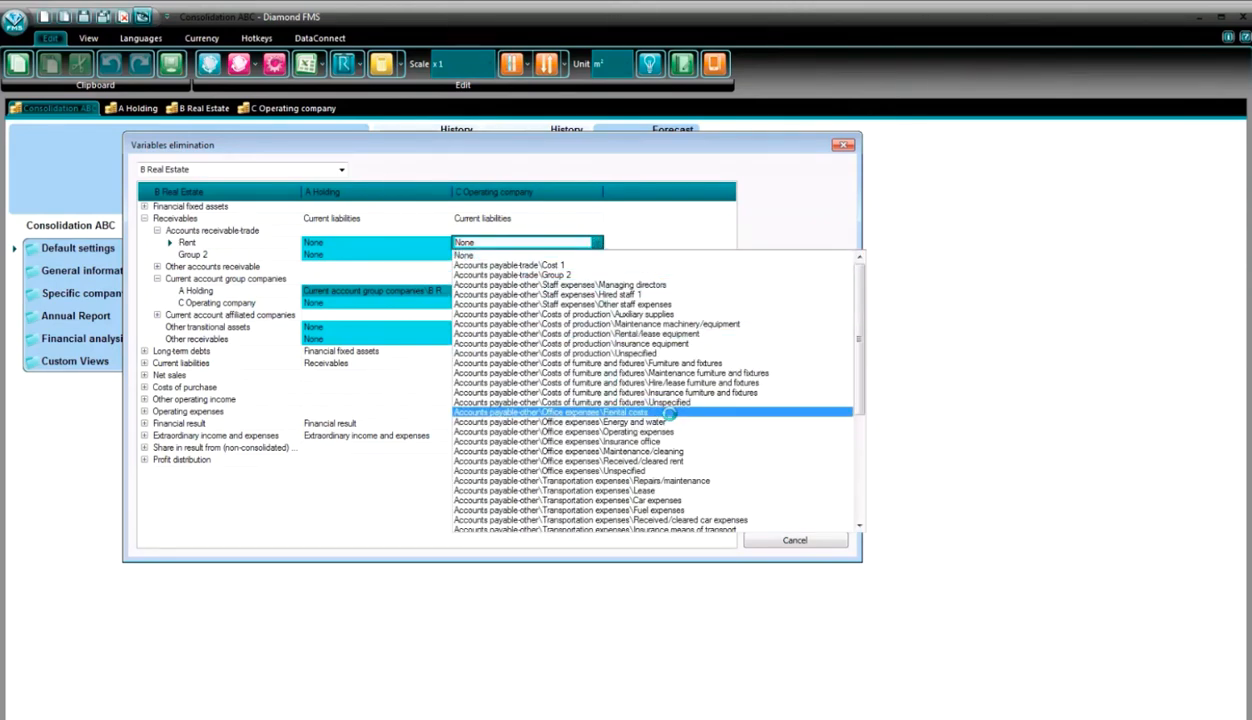
click(653, 411)
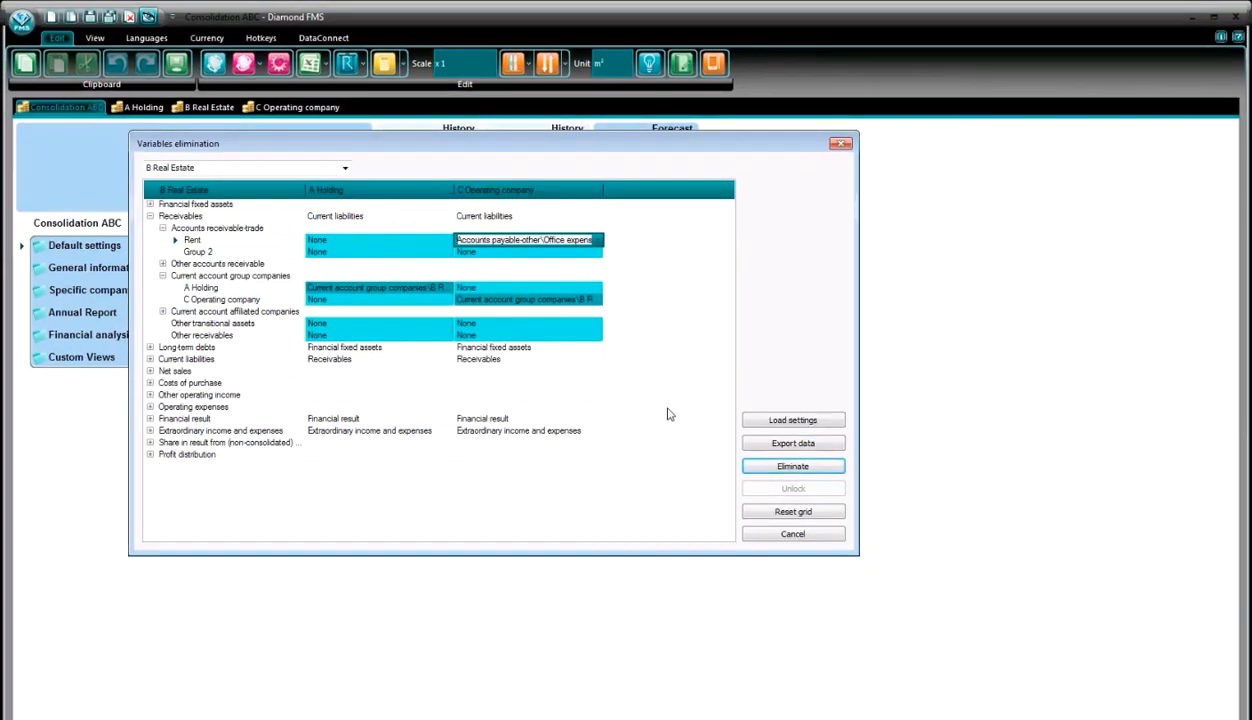
click(150, 216)
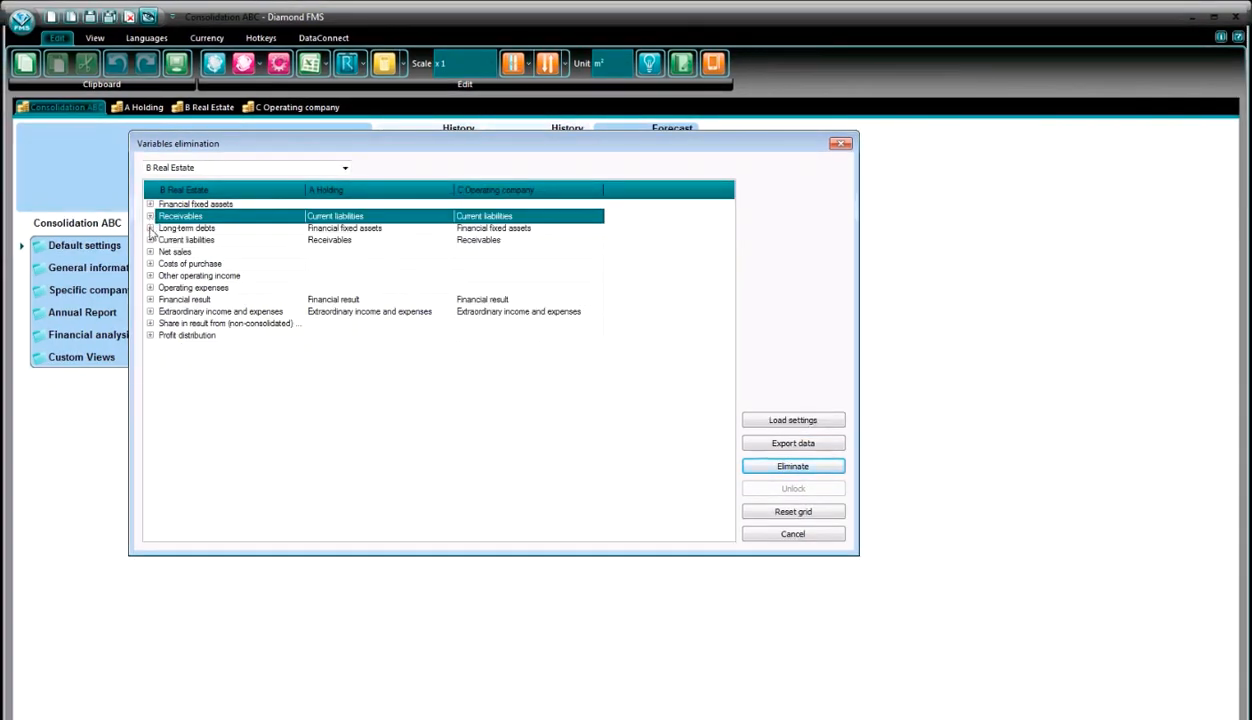
- Match B Real Estate's Rent under Net sales with Operating expenses\Office expenses\Rental costs for C Operating company
click(150, 252)
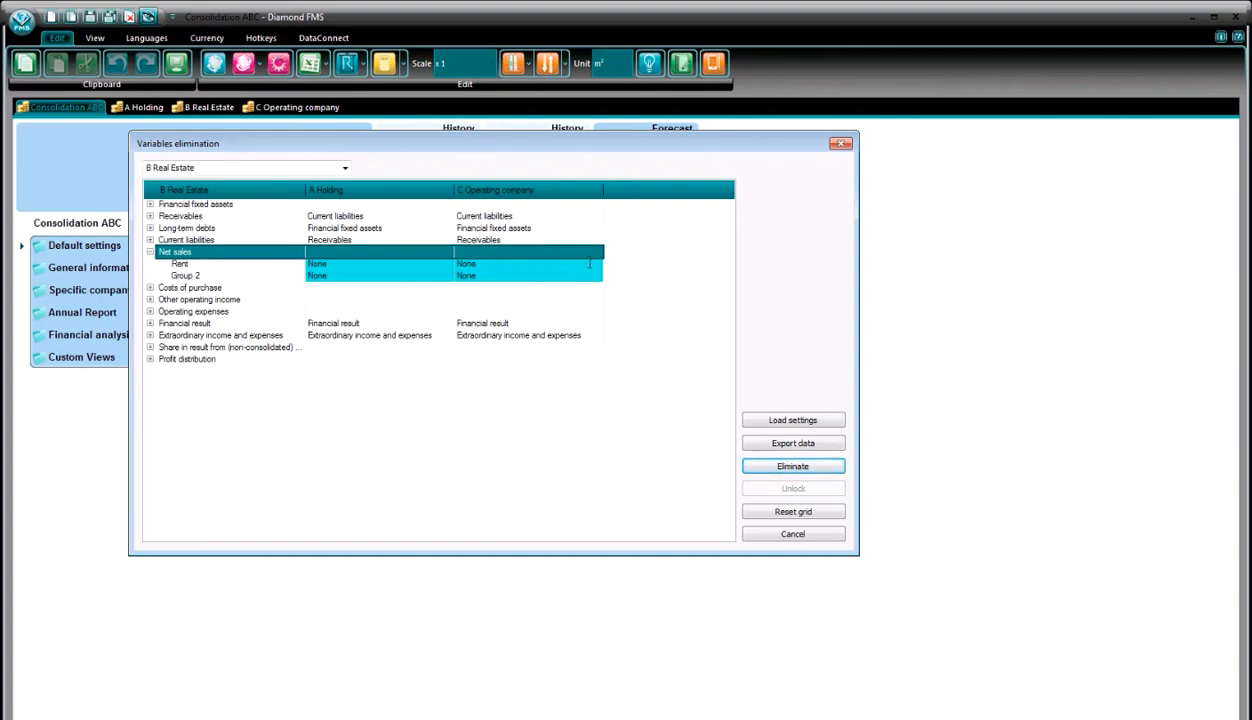
click(541, 264)
click(597, 263)
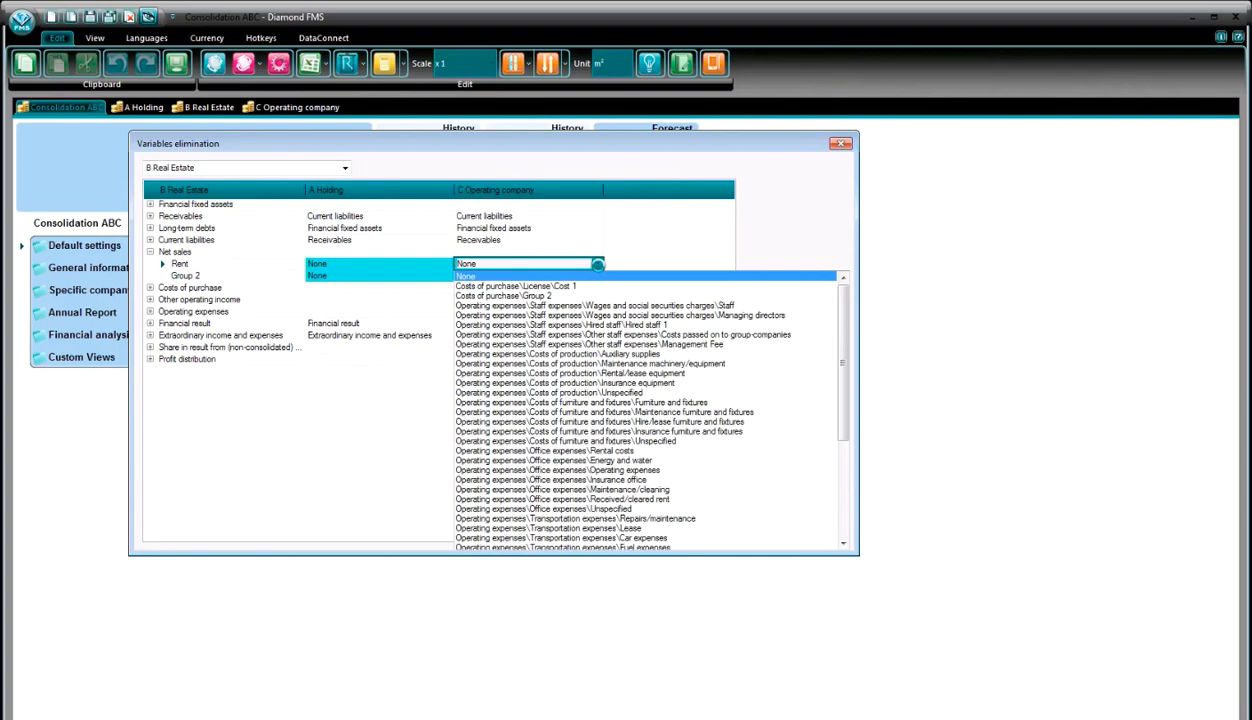
click(617, 451)
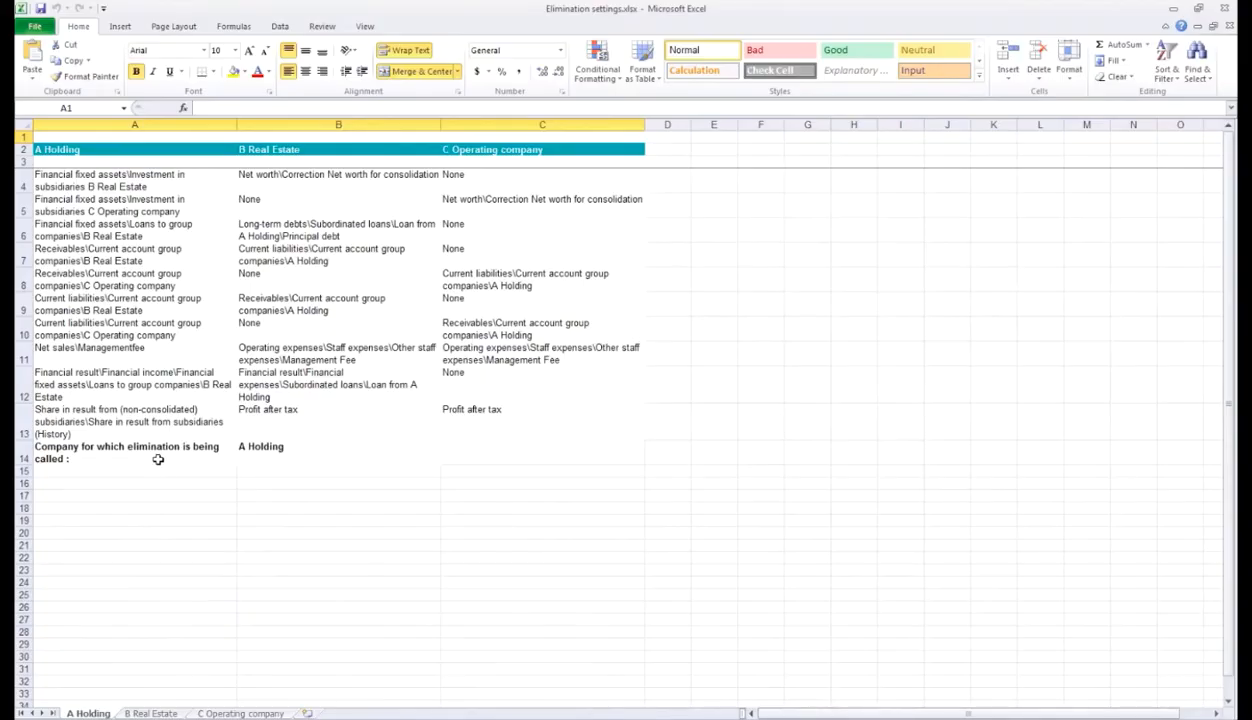
- Review the elimination settings of all three companies on the sheets of Elimination settings.xlsx in Excel
click(145, 713)
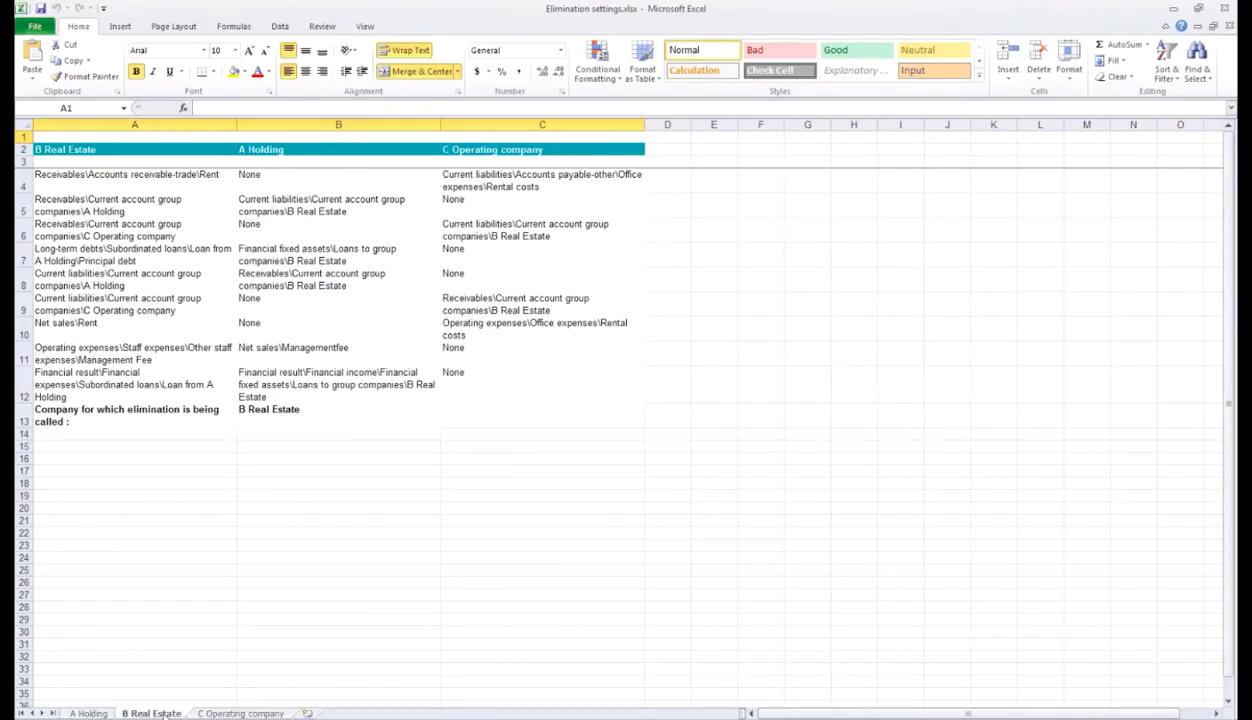
click(216, 713)
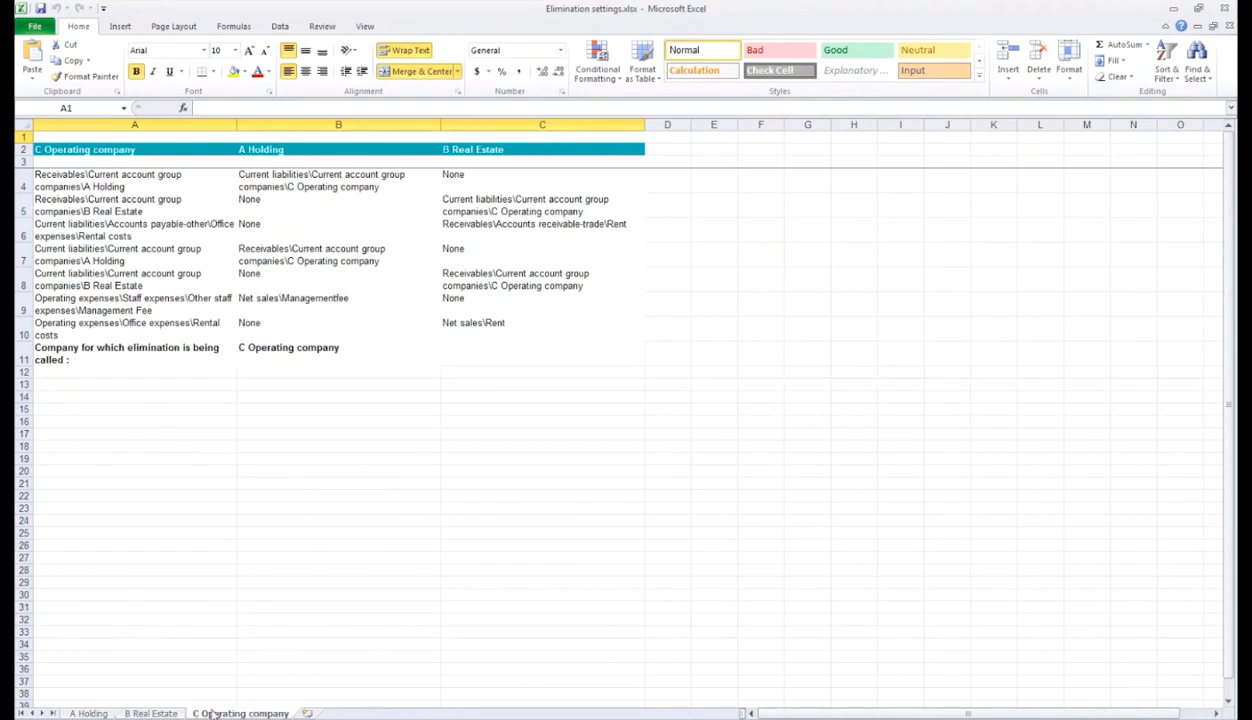
click(92, 713)
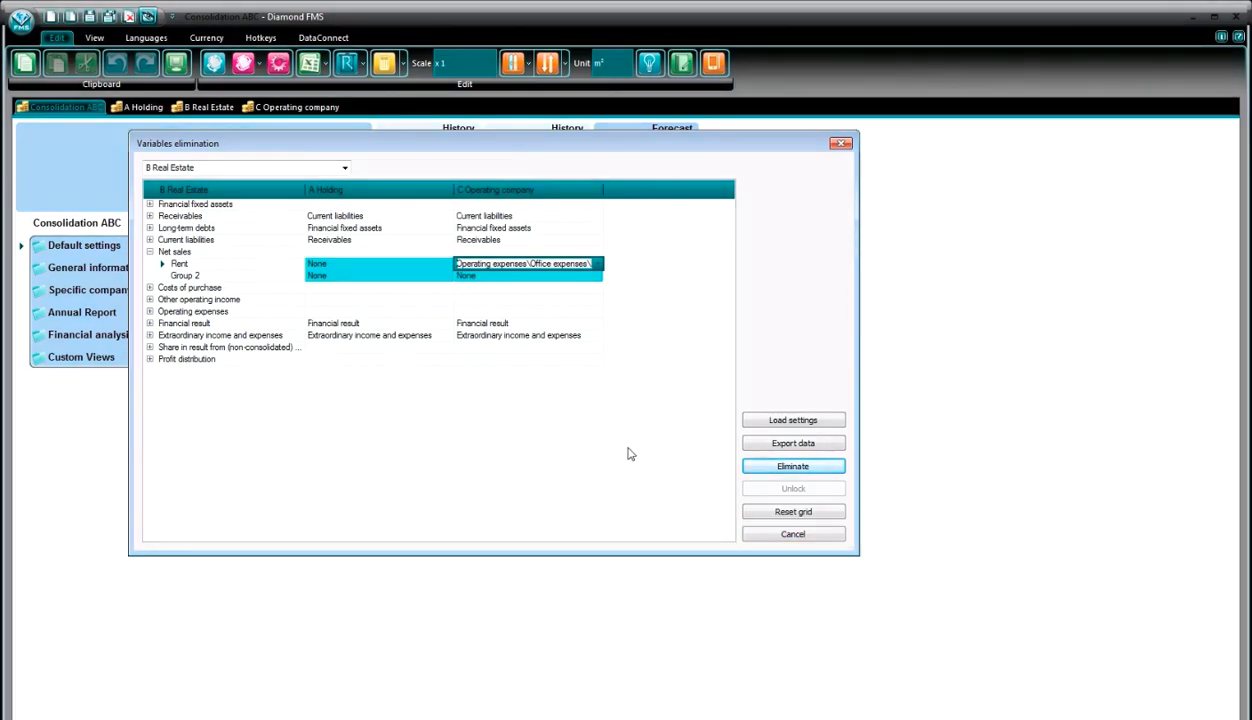
- Run the elimination in Diamond FMS and save the elimination settings
click(767, 468)
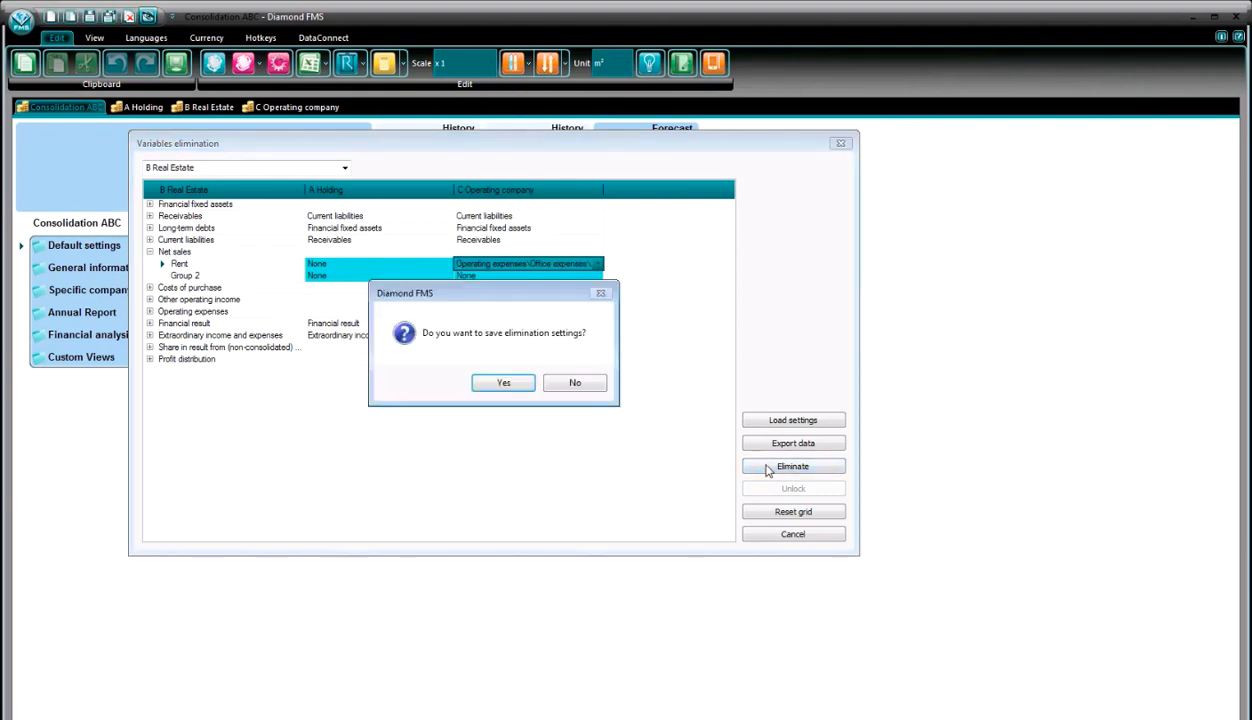
click(490, 380)
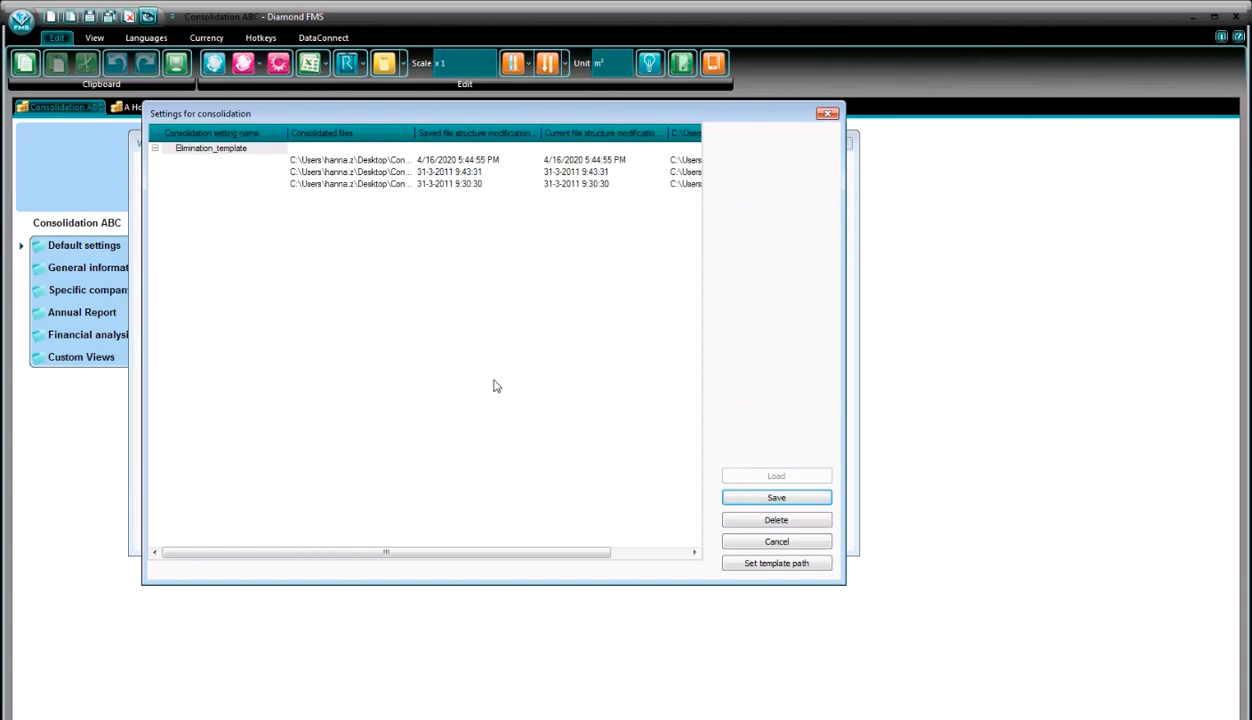
click(725, 496)
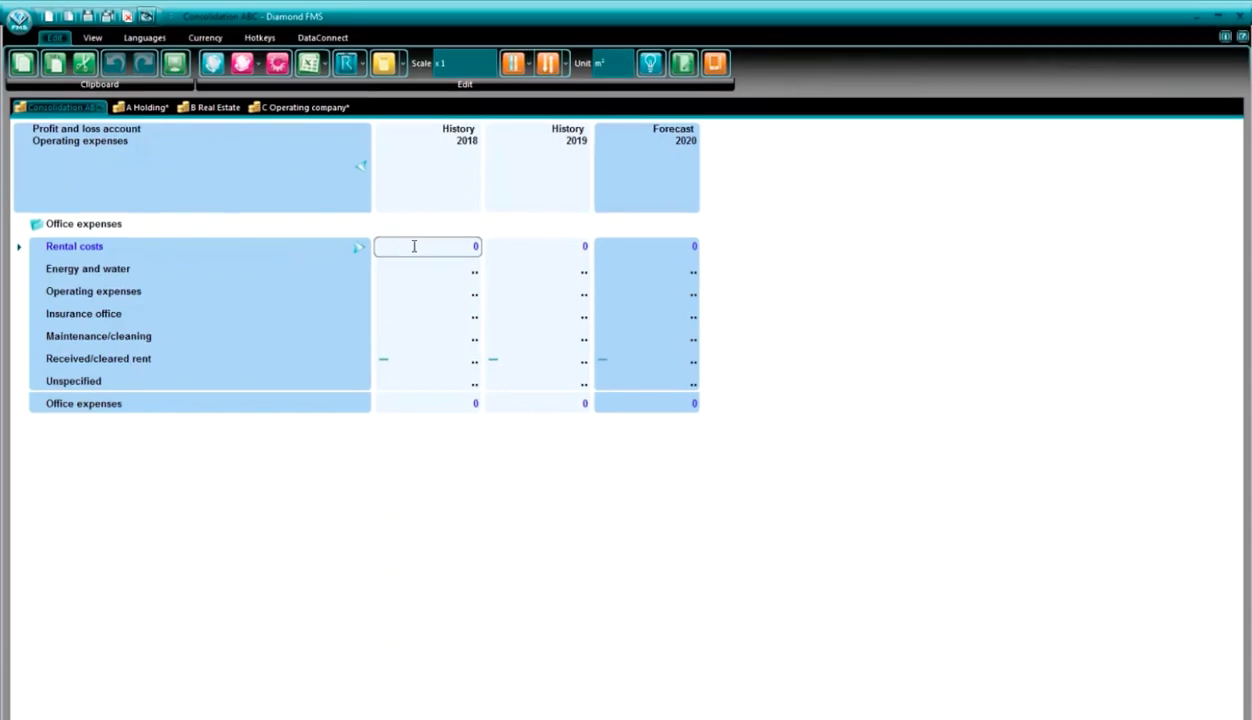
- Run Consolidation analyze on the History 2019 Rental costs of Consolidation ABC
click(525, 247)
right_click(538, 248)
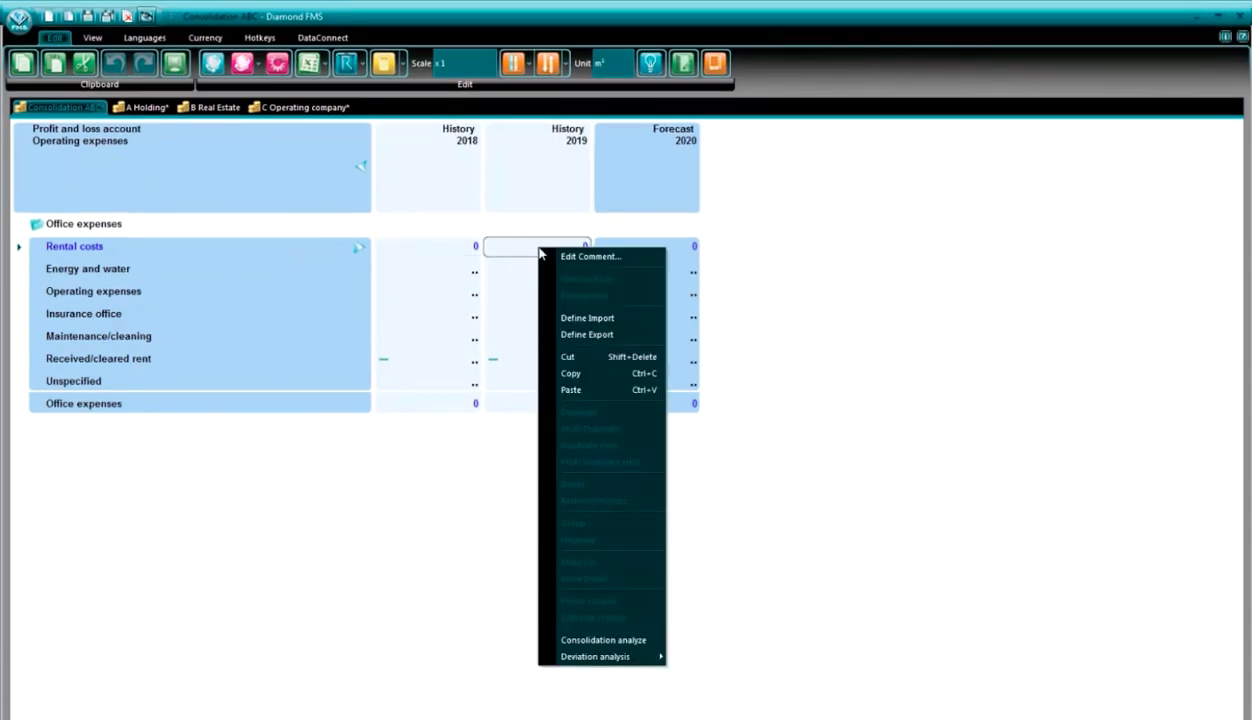
click(573, 640)
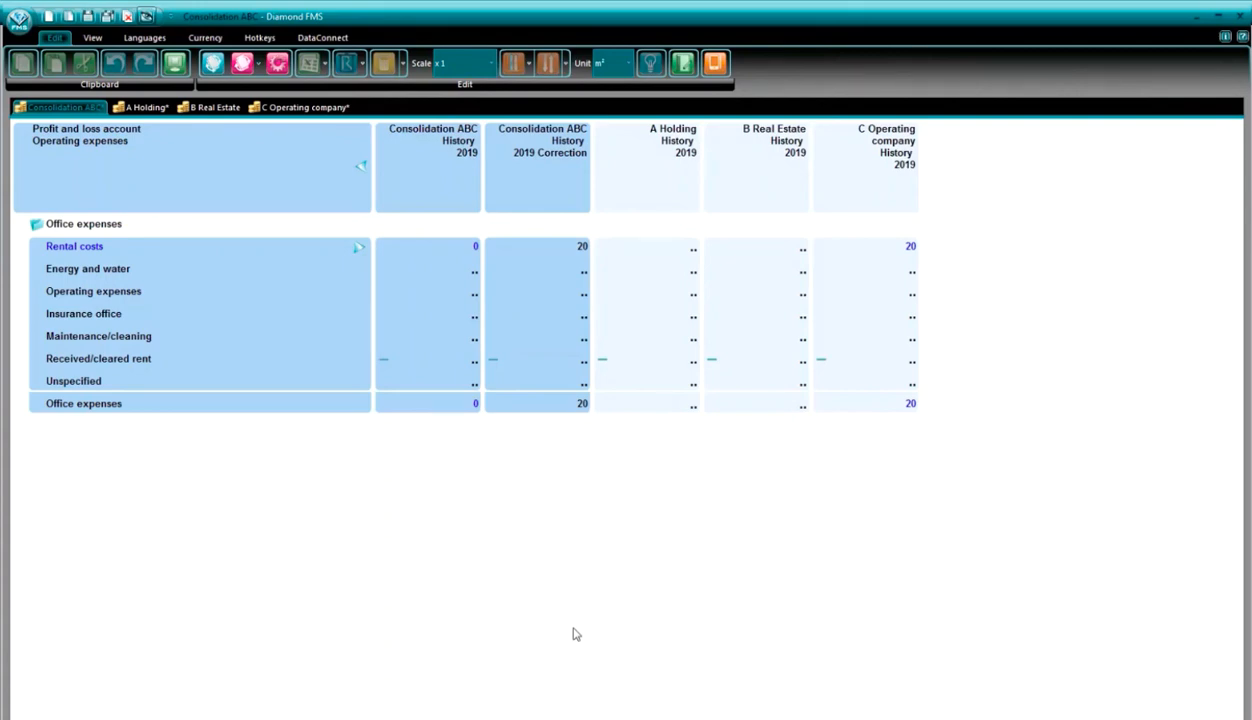
- Inspect the Rental costs of C Operating company and Consolidation ABC, and open the consolidation analysis display options
click(873, 250)
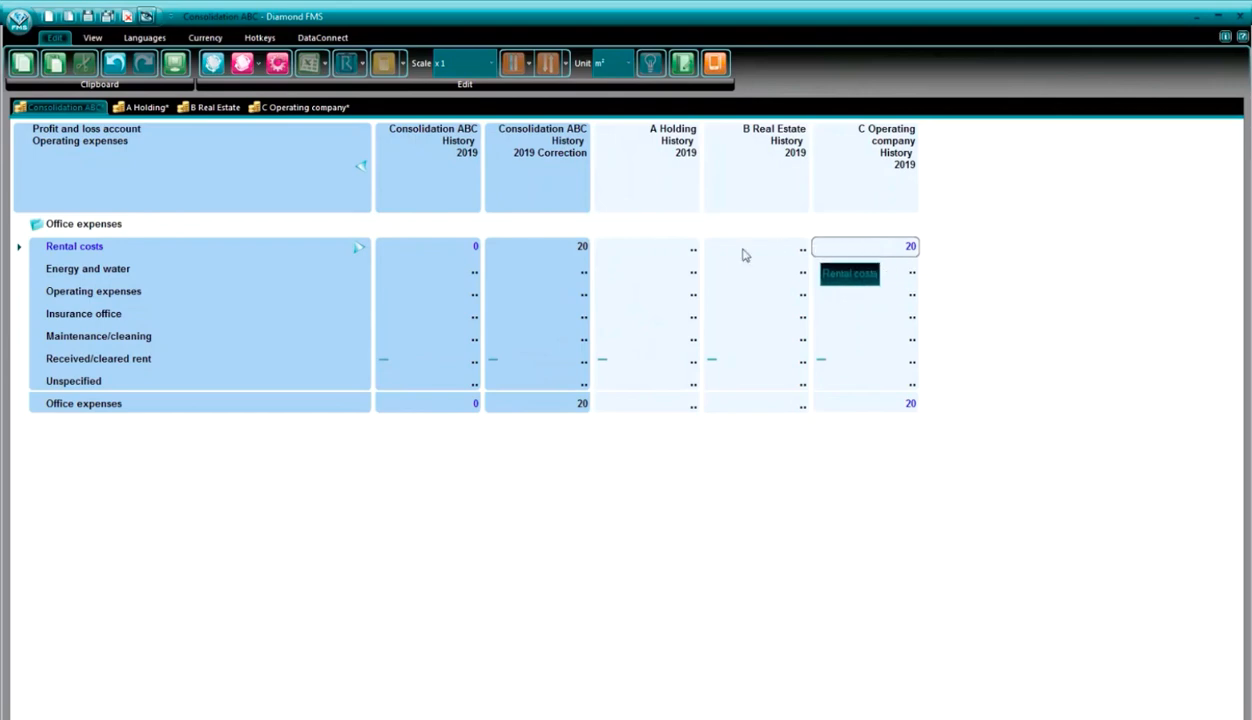
click(473, 251)
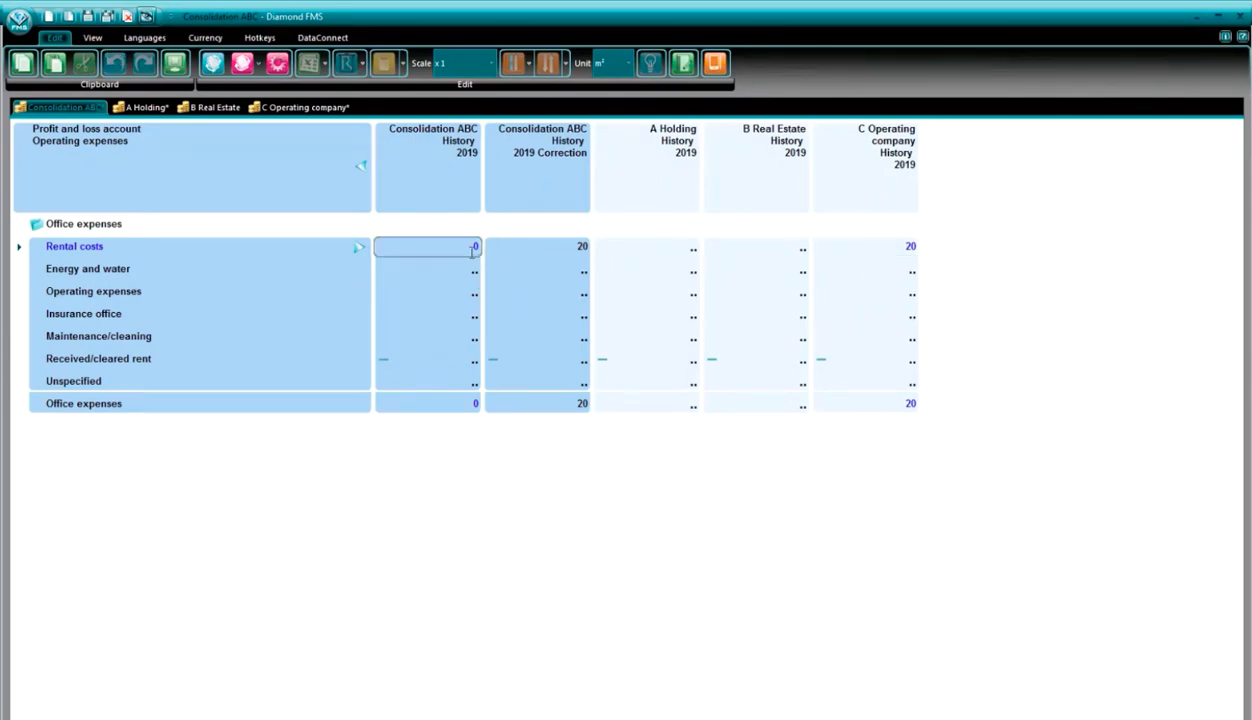
right_click(473, 251)
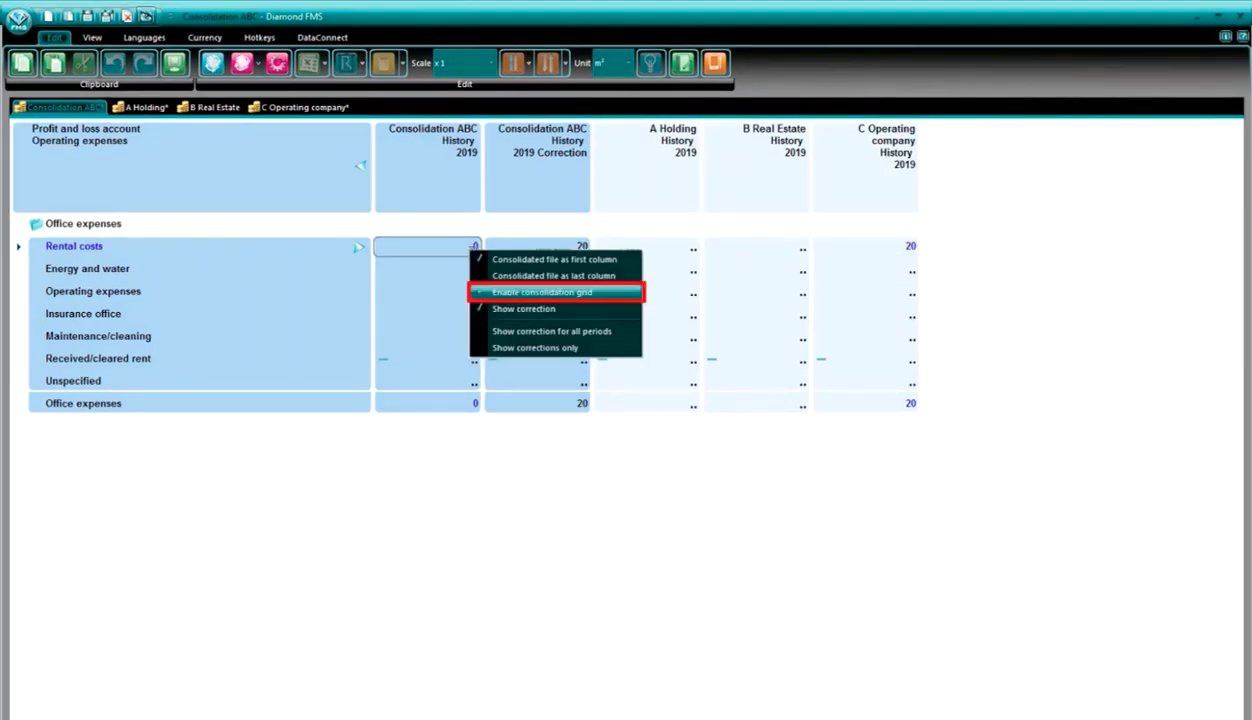